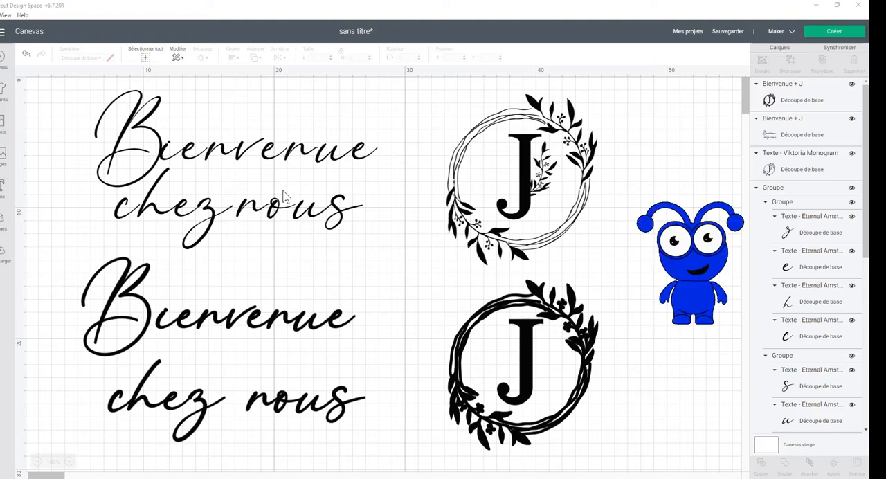
# - Compare the thin and thickened "Bienvenue chez nous" lettering and examine the thin J monogram by selecting each design in turn
pyautogui.click(347, 173)
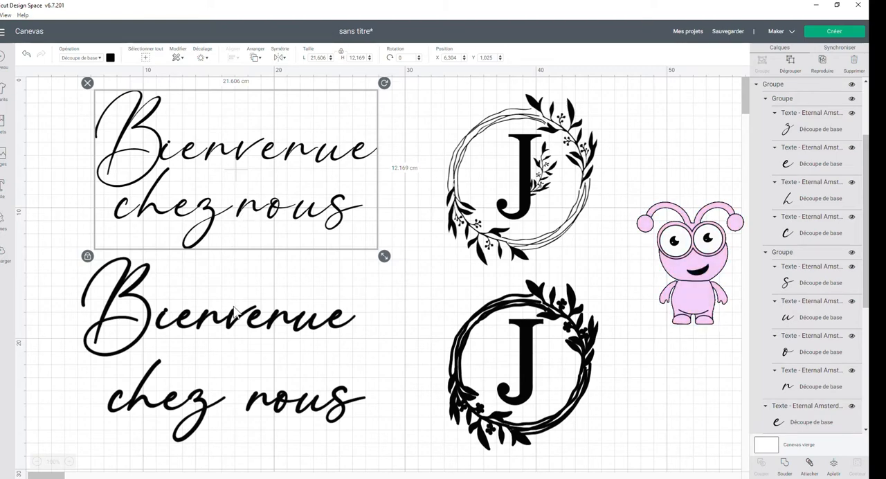
pyautogui.click(235, 312)
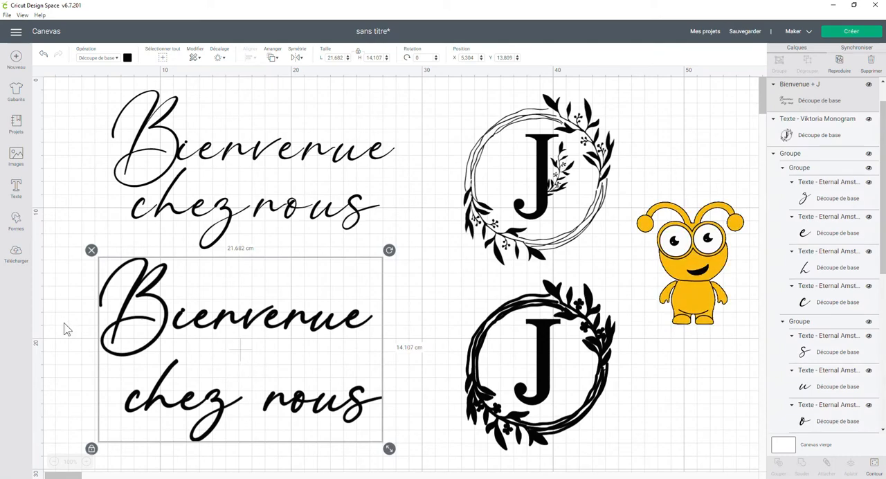
pyautogui.click(540, 182)
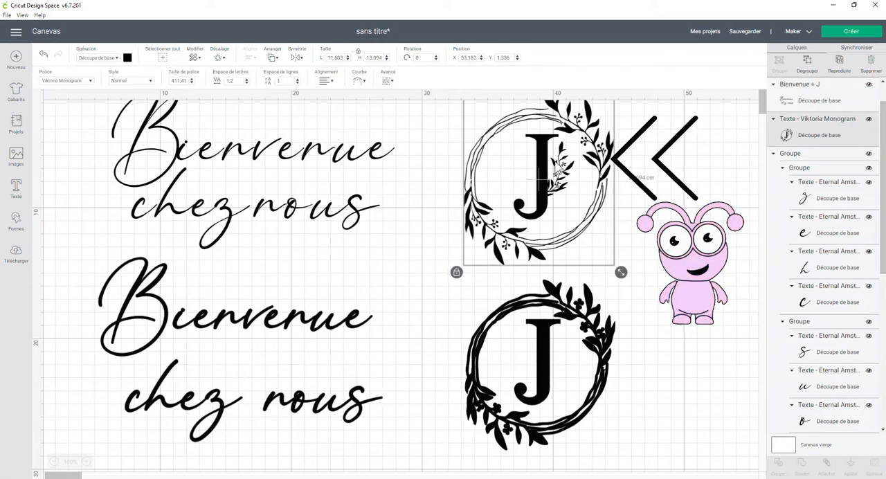
pyautogui.click(675, 169)
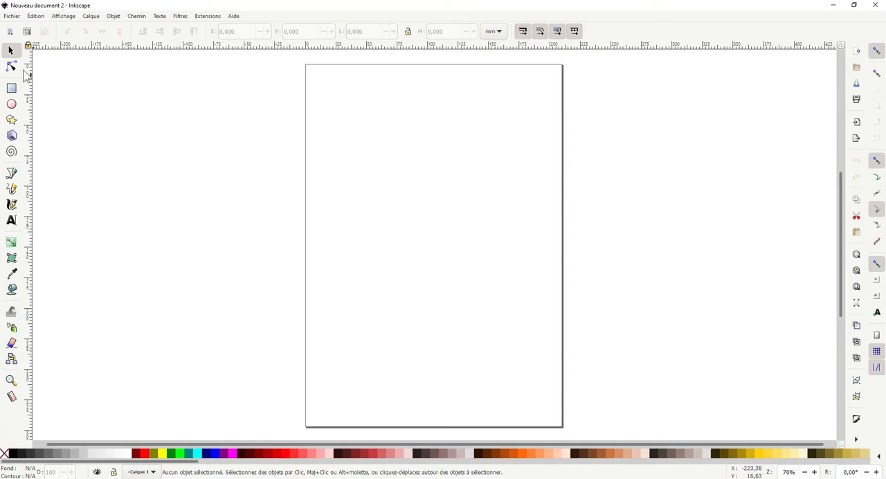
# - In Inkscape, add a text object reading "J" in the Viktoria Monogram font on the blank page
pyautogui.click(11, 221)
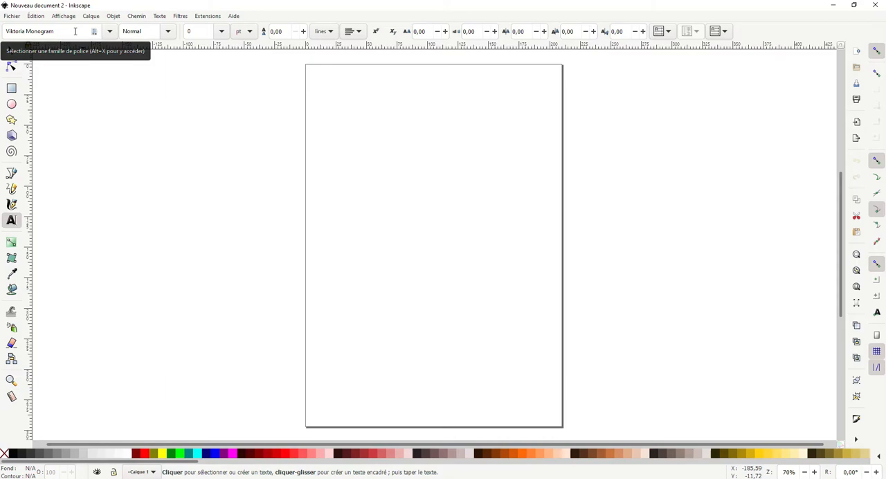
pyautogui.click(379, 205)
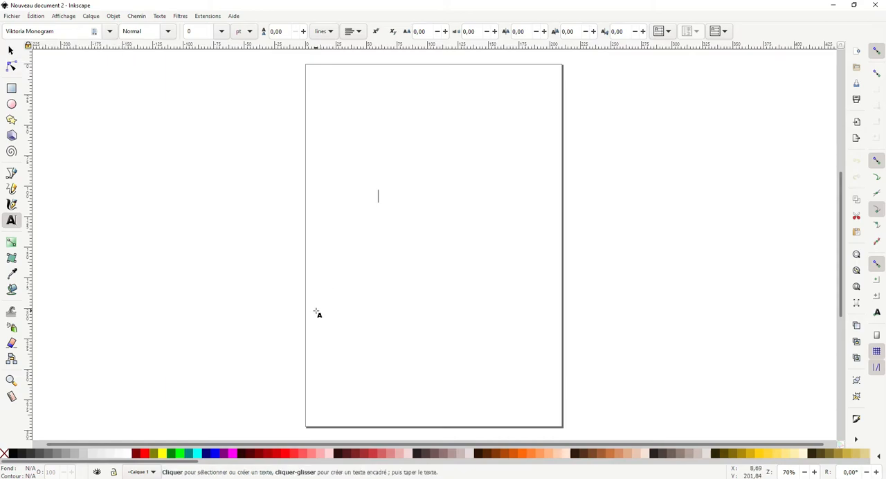
pyautogui.write('J')
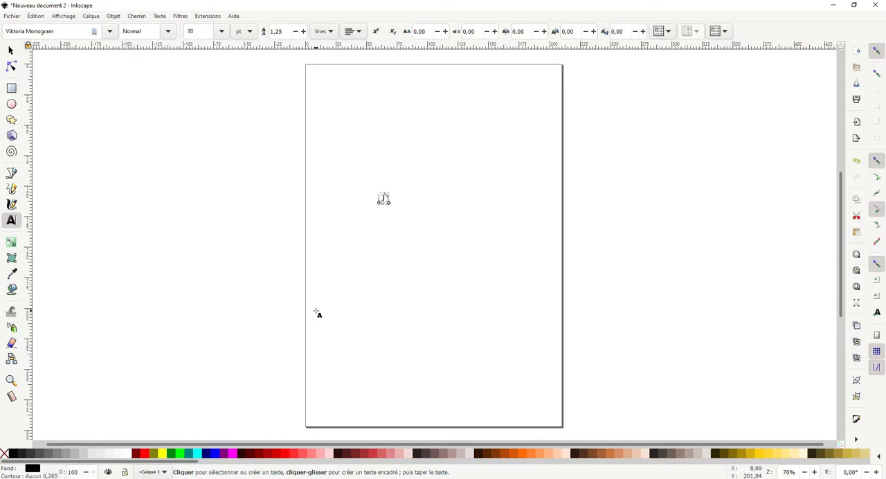
# - Enlarge the J monogram proportionally to about 93 × 106 mm and reposition it near the middle of the page
pyautogui.click(9, 53)
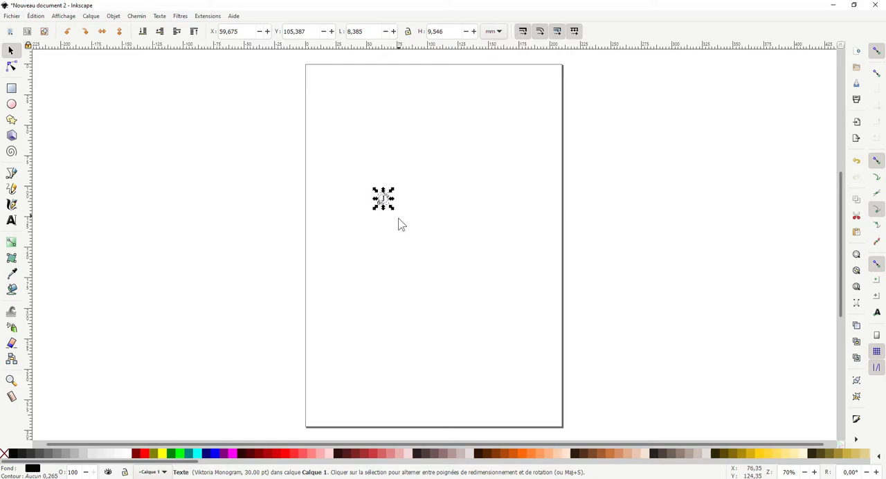
pyautogui.press('ctrl')
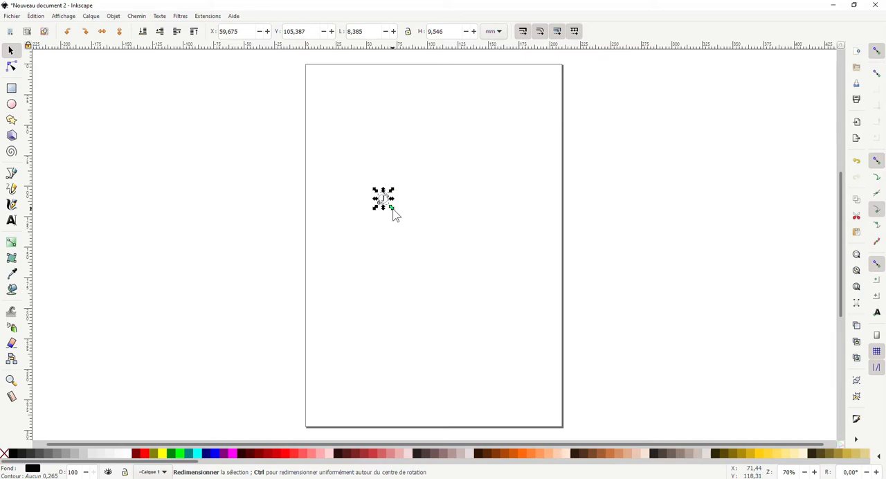
pyautogui.moveTo(393, 210); pyautogui.dragTo(471, 273)
pyautogui.moveTo(401, 201); pyautogui.dragTo(434, 234)
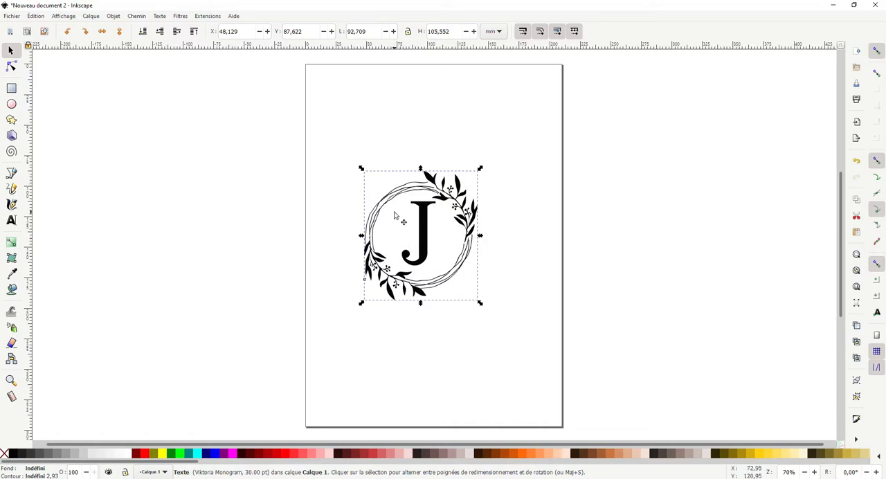
pyautogui.click(354, 139)
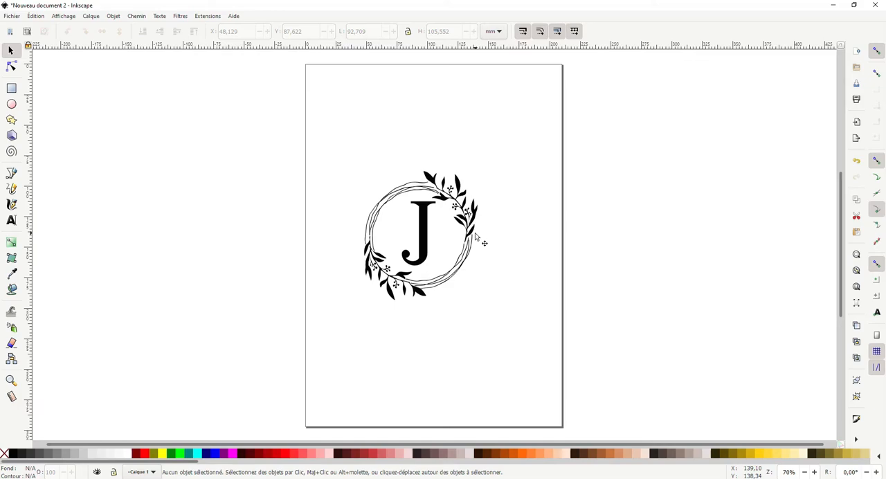
pyautogui.keyDown('ctrl'); pyautogui.scroll(1, 477, 237); pyautogui.keyUp('ctrl')
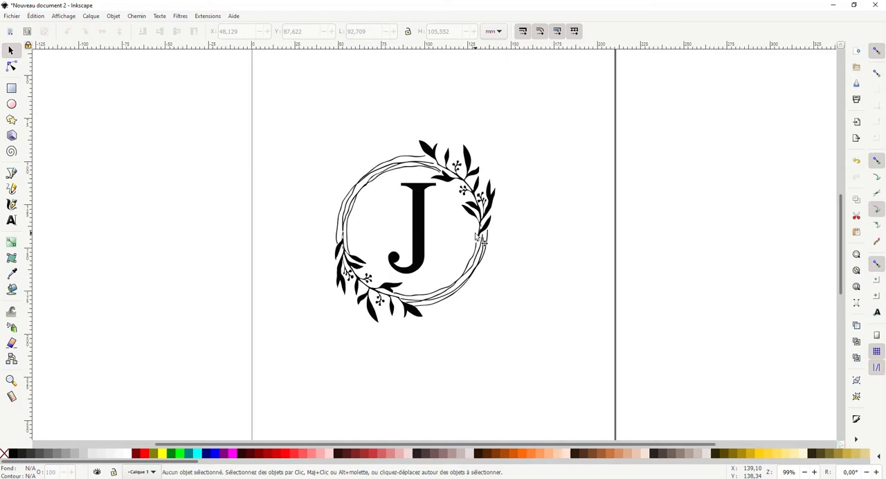
pyautogui.scroll(1, 477, 238)
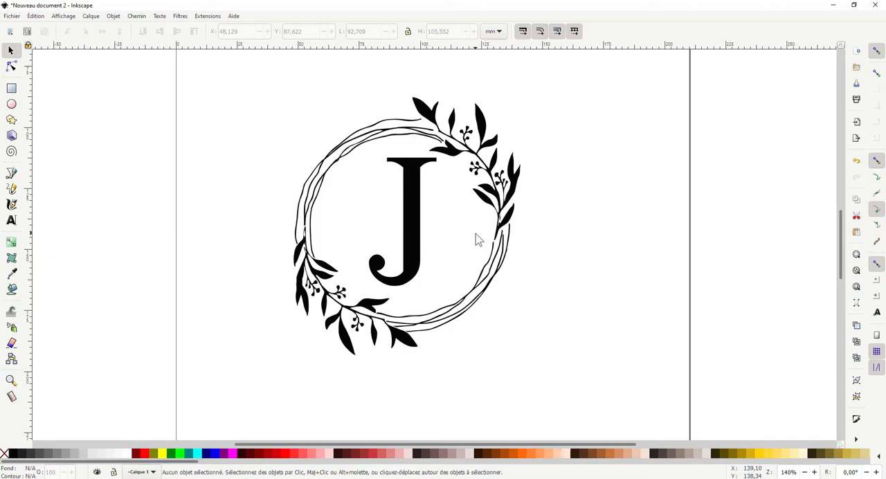
pyautogui.moveTo(435, 203); pyautogui.dragTo(441, 223)
pyautogui.click(604, 217)
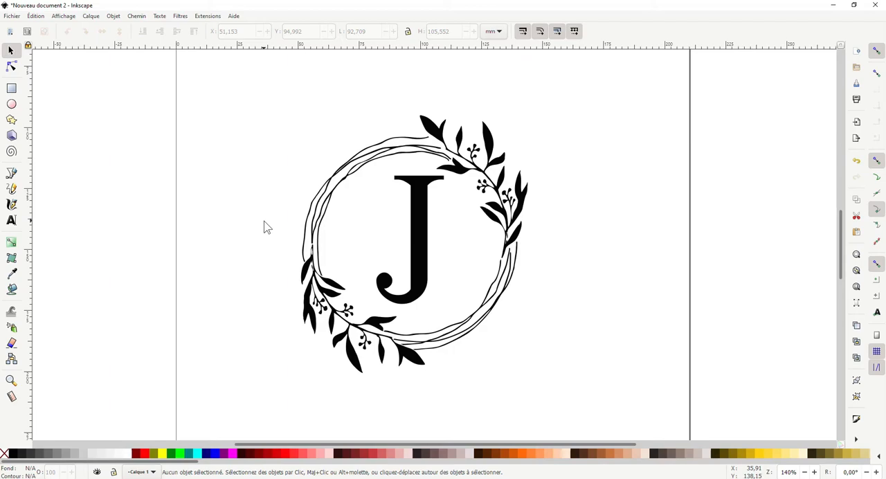
pyautogui.click(139, 18)
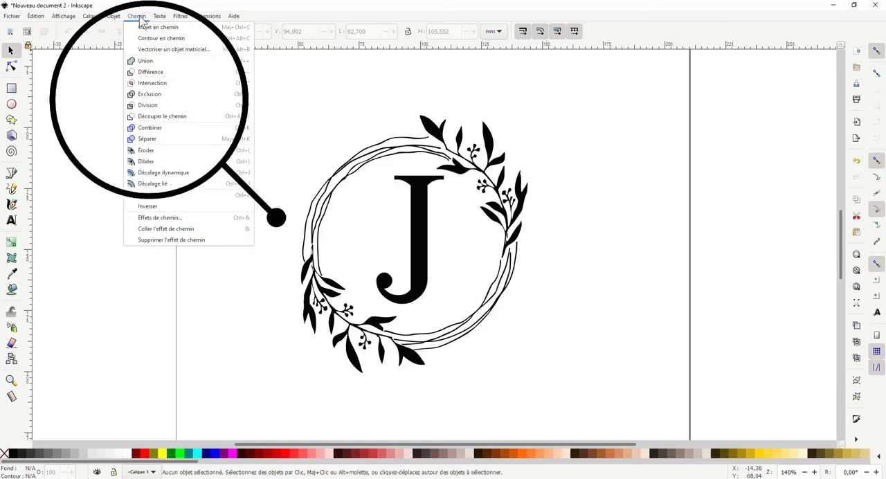
pyautogui.click(155, 163)
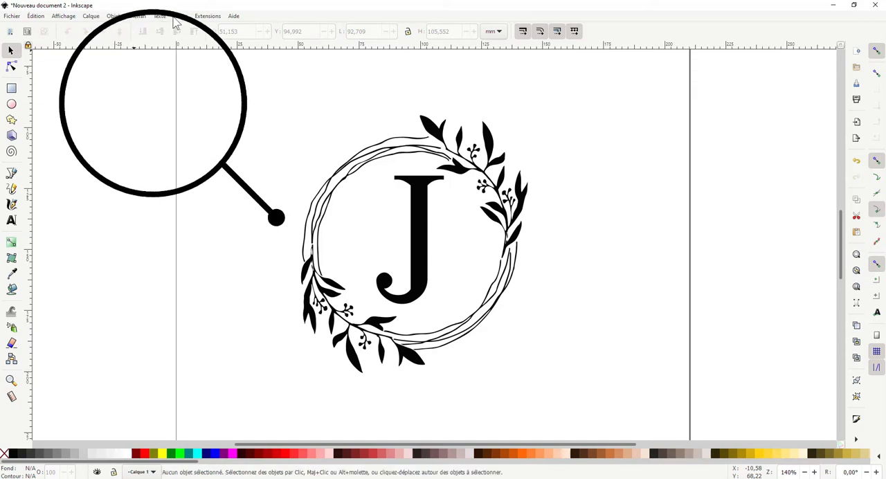
pyautogui.click(137, 17)
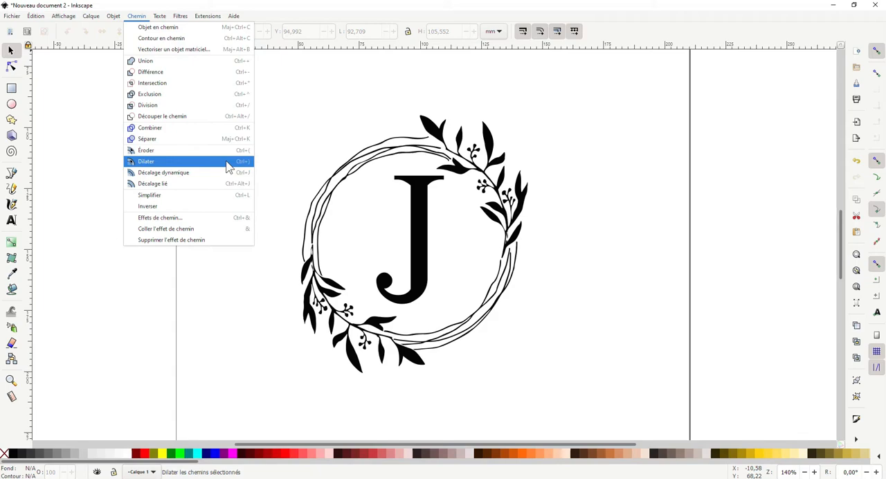
pyautogui.click(142, 293)
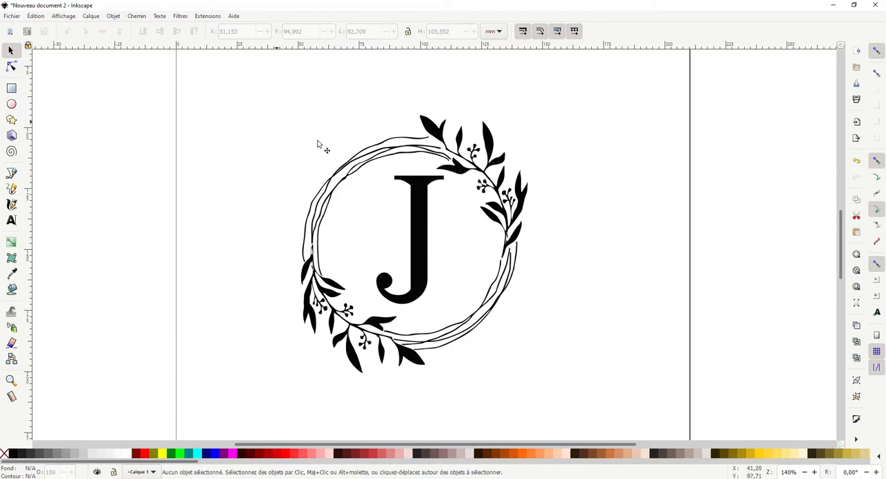
# - Try dilating the J monogram once at its current size, then deselect it
pyautogui.click(369, 190)
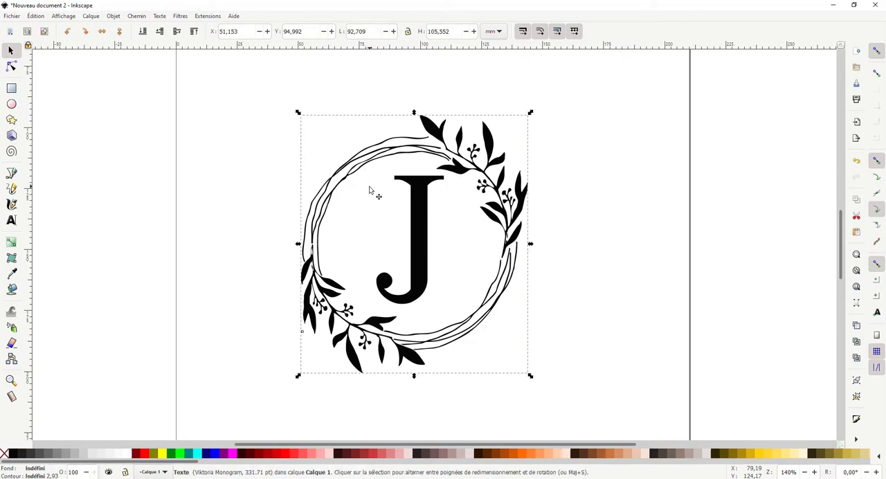
pyautogui.press('ctrl')
pyautogui.hotkey('ctrl', ')')
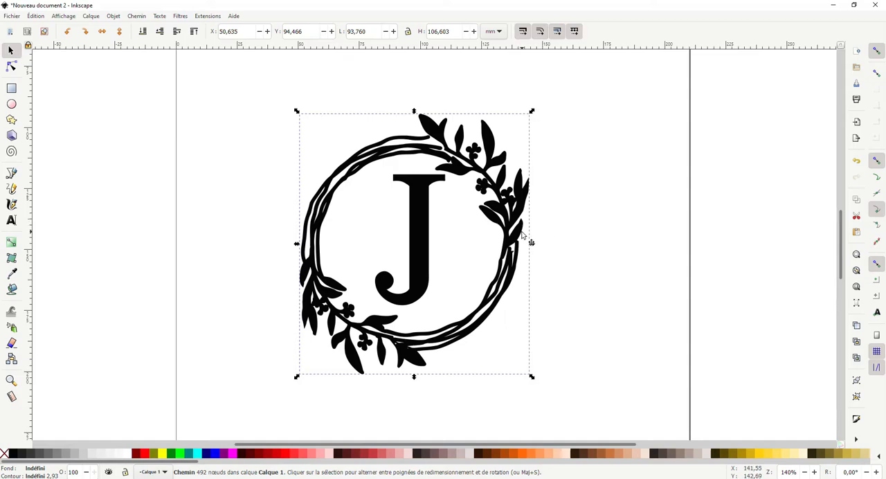
pyautogui.click(475, 240)
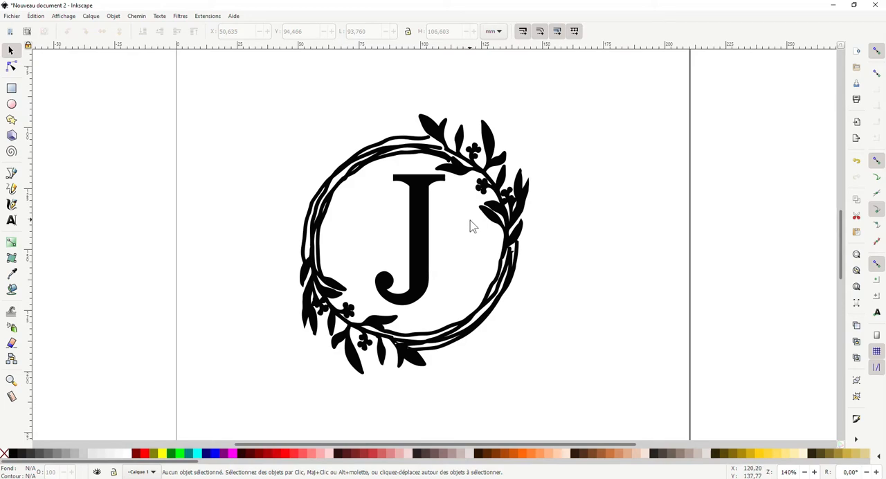
# - Undo the last path dilation on the J monogram and leave the design deselected
pyautogui.click(39, 20)
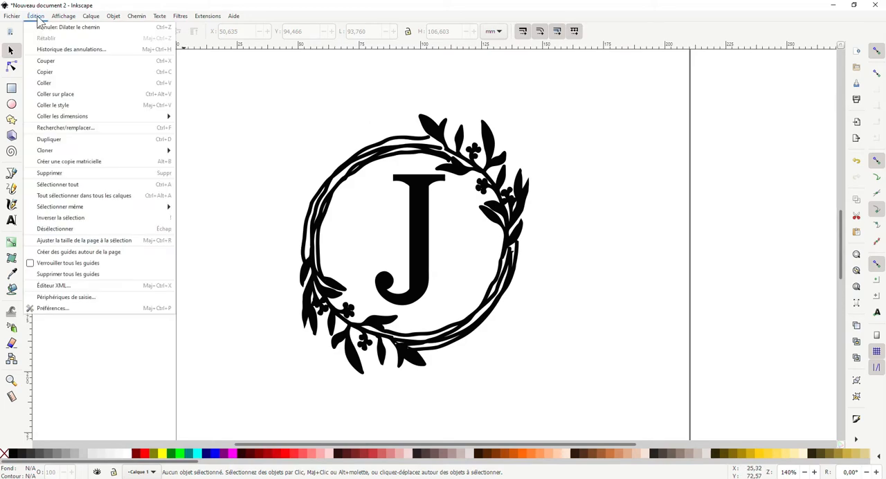
pyautogui.click(72, 28)
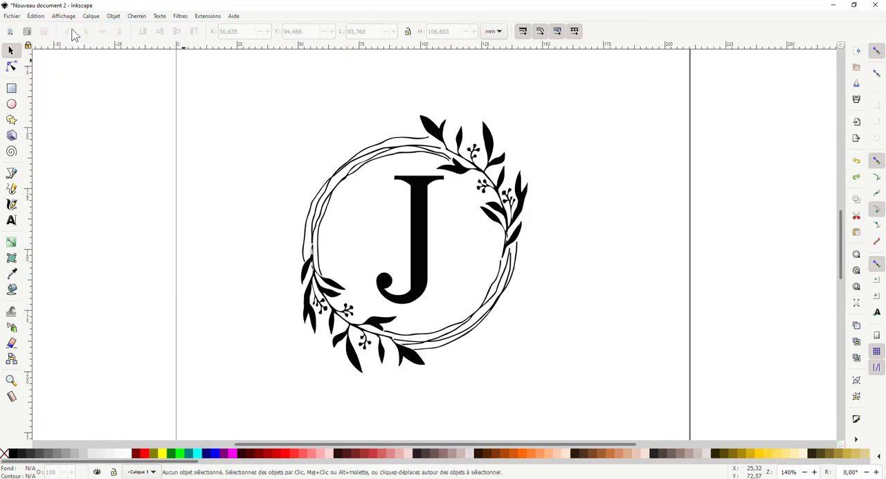
pyautogui.hotkey('ctrl', ')')
pyautogui.click(379, 187)
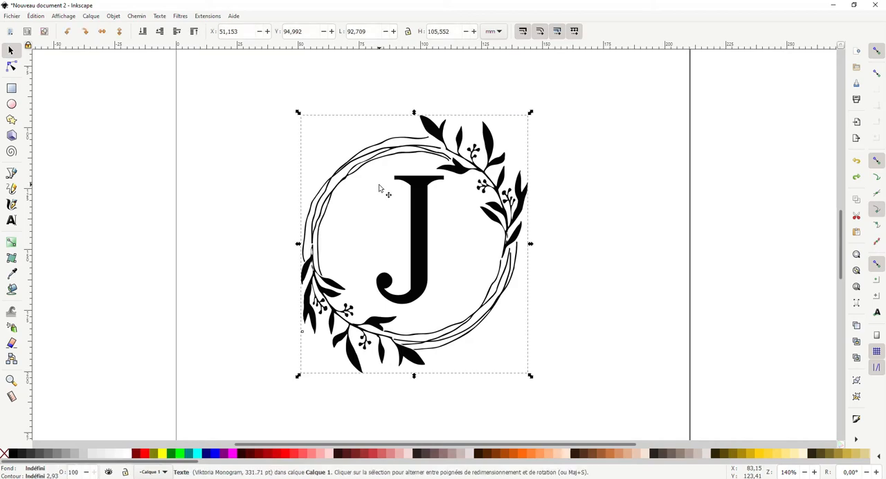
pyautogui.click(211, 261)
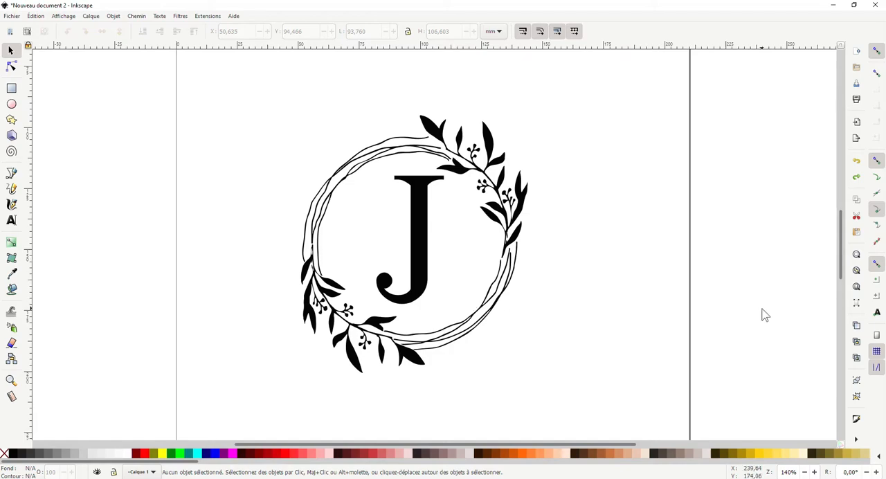
# - Scale the J monogram up proportionally around its centre to about 1075 × 1224 mm, well beyond the page
pyautogui.press('-')
pyautogui.press('-')
pyautogui.press('-')
pyautogui.press('-')
pyautogui.press('-')
pyautogui.press('-')
pyautogui.press('-')
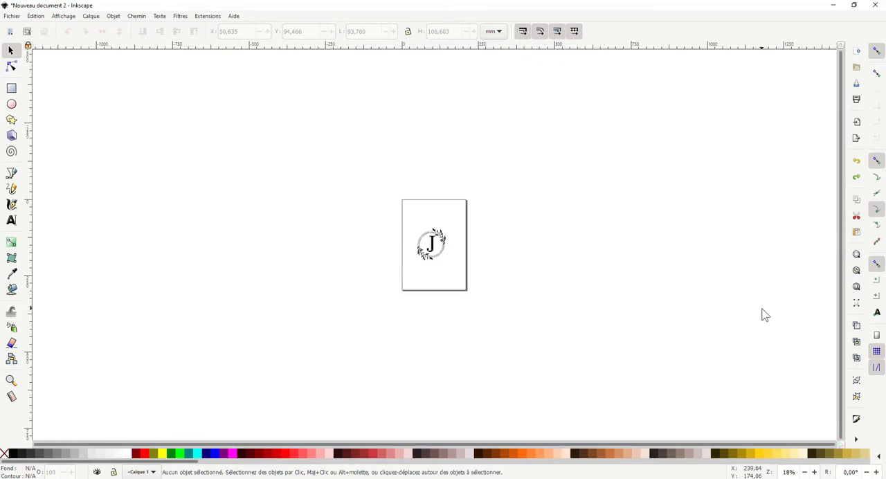
pyautogui.press('-')
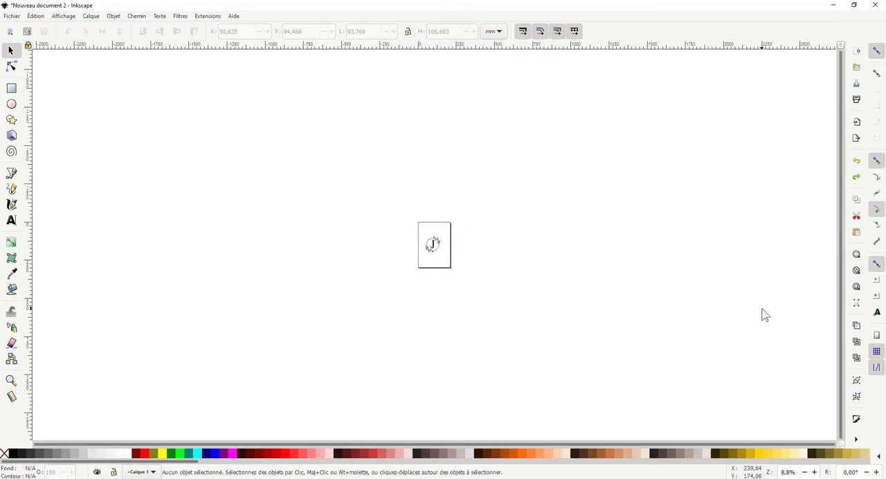
pyautogui.click(434, 248)
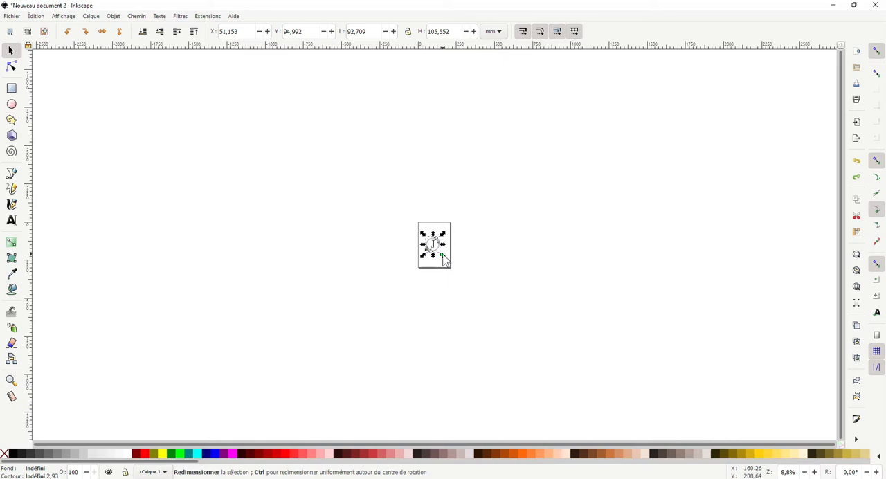
pyautogui.moveTo(442, 256); pyautogui.dragTo(531, 340)
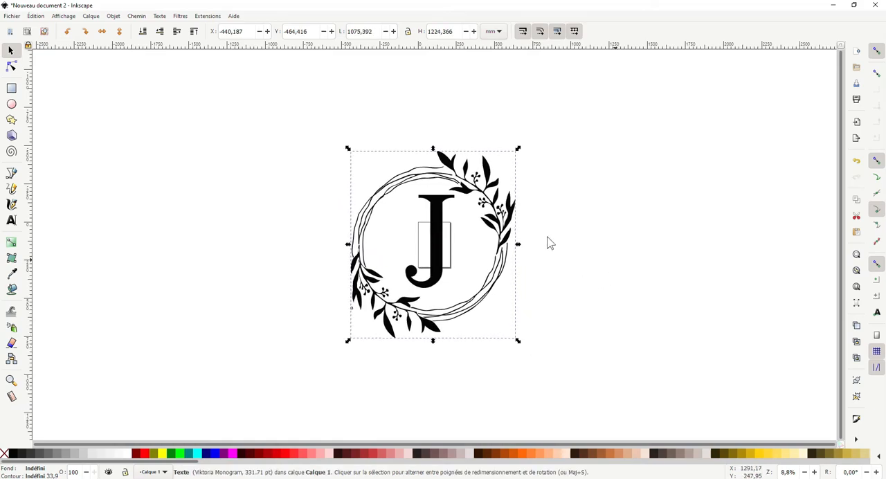
# - Dilate the enlarged J monogram six times to thicken its fine wreath lines gradually
pyautogui.press('ctrl')
pyautogui.hotkey('ctrl', ')')
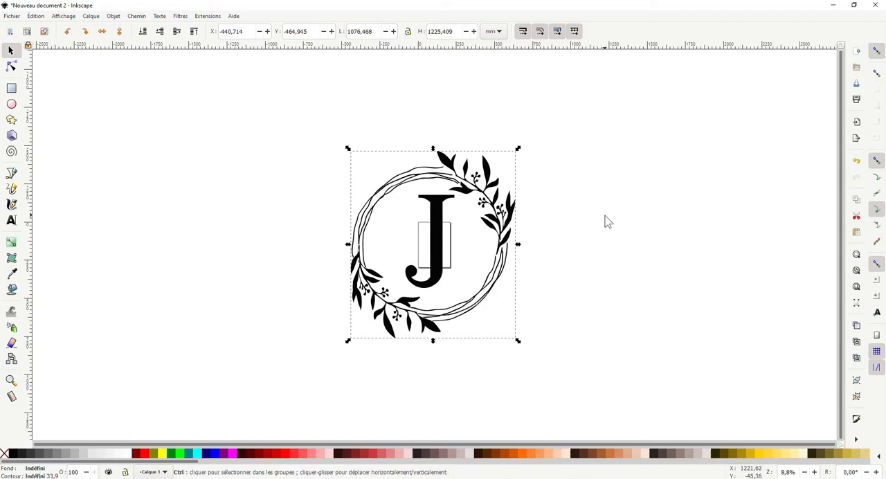
pyautogui.hotkey('ctrl', ')')
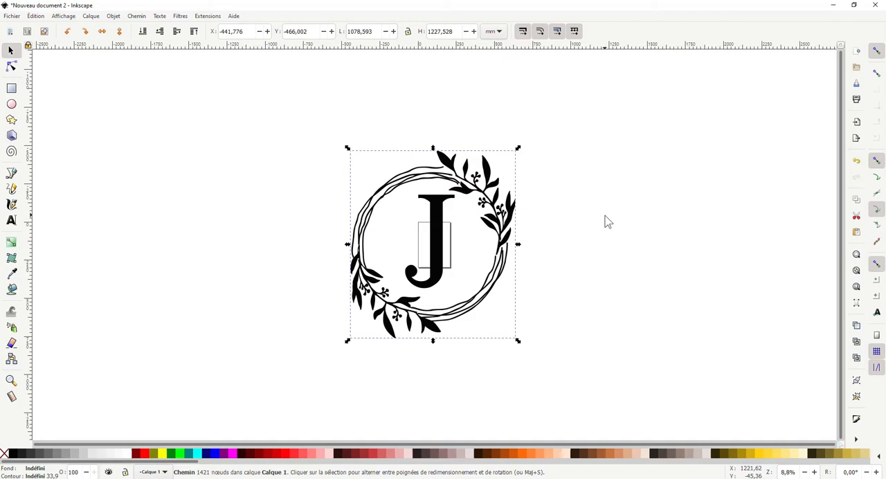
pyautogui.hotkey('ctrl', ')')
pyautogui.hotkey('ctrl', ')')
pyautogui.hotkey('ctrl', ')')
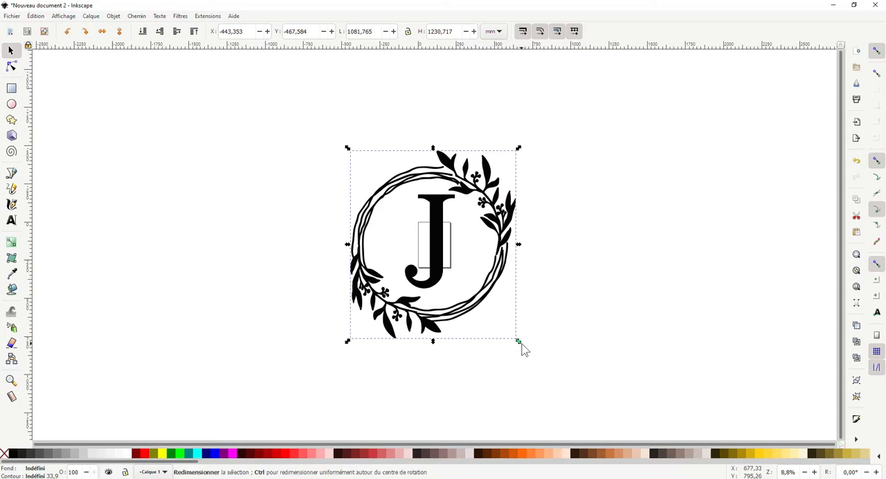
# - Scale the thickened monogram back down proportionally to about 132 × 151 mm so it fits on the page
pyautogui.moveTo(522, 344); pyautogui.dragTo(450, 287)
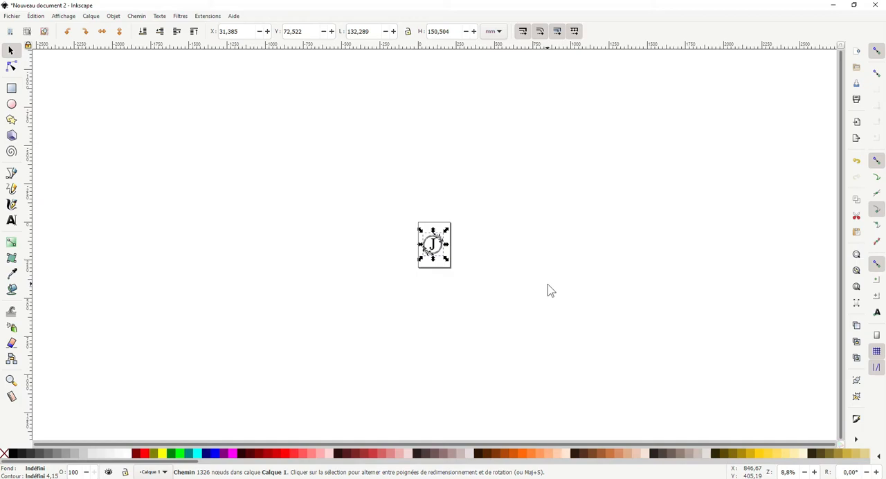
pyautogui.press('3')
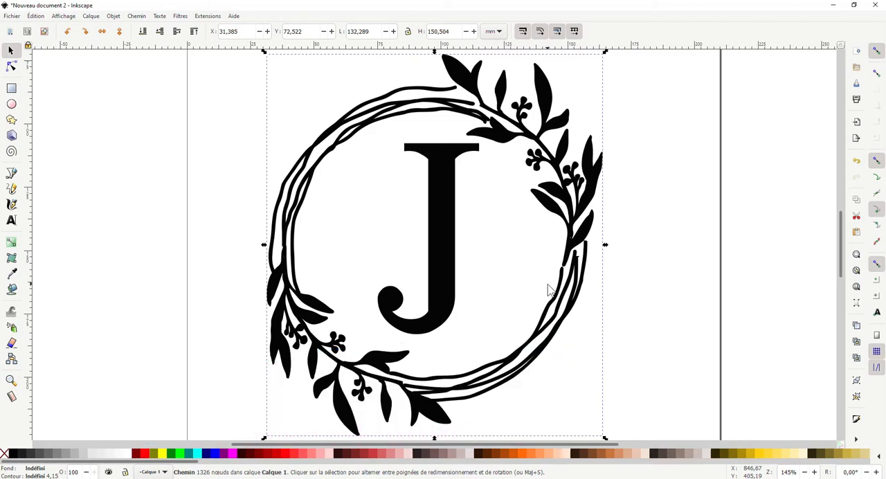
pyautogui.press('-')
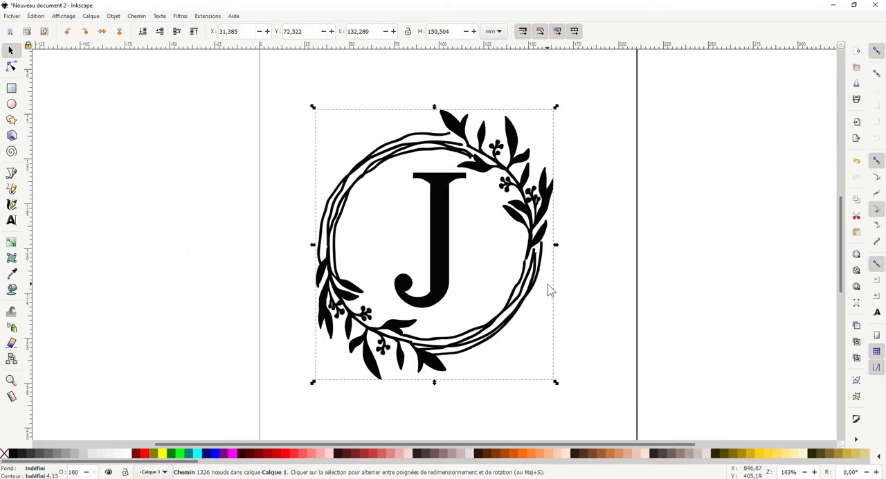
pyautogui.press('-')
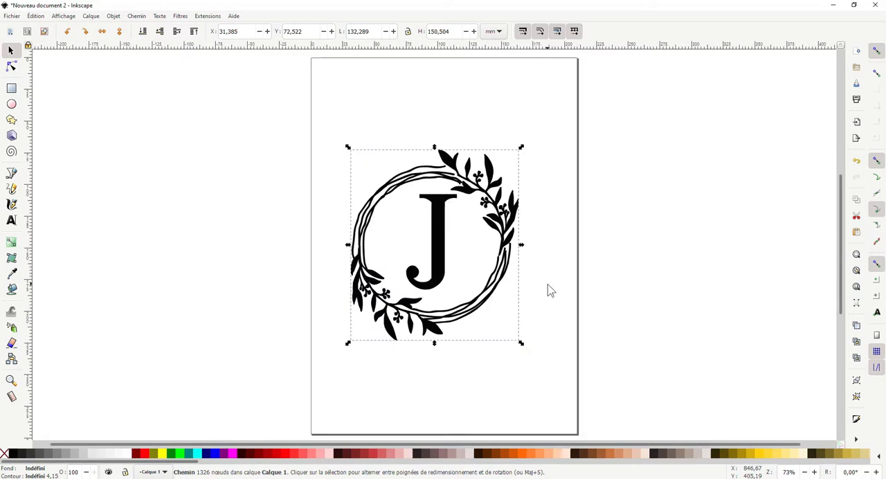
# - Move the thickened J monogram slightly up on the page and leave it deselected
pyautogui.click(550, 288)
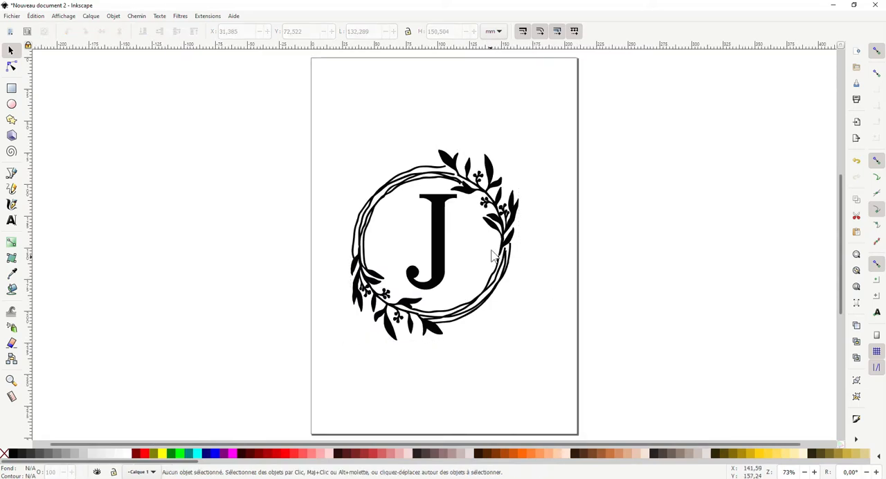
pyautogui.moveTo(517, 234)
pyautogui.mouseDown()
pyautogui.moveTo(521, 251)
pyautogui.moveTo(526, 174)
pyautogui.moveTo(517, 218)
pyautogui.mouseUp()
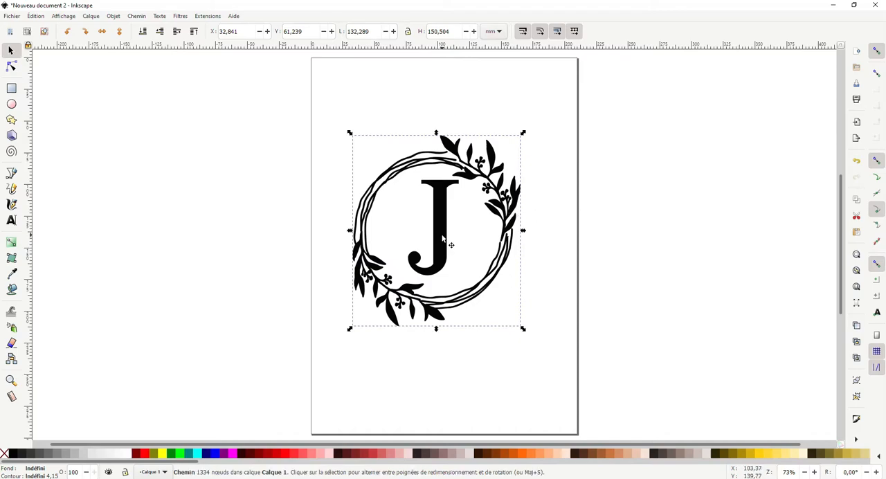
pyautogui.click(585, 248)
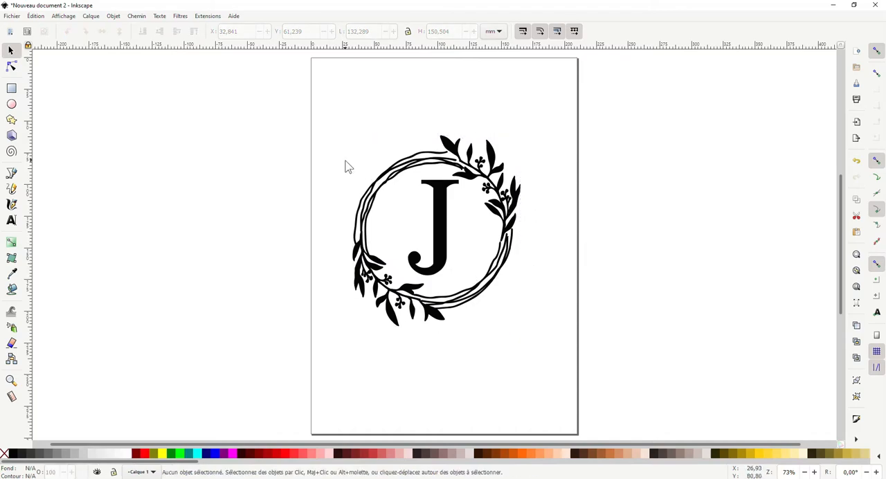
# - Create a new blank document and maximise its window with the page filling the view
pyautogui.click(11, 17)
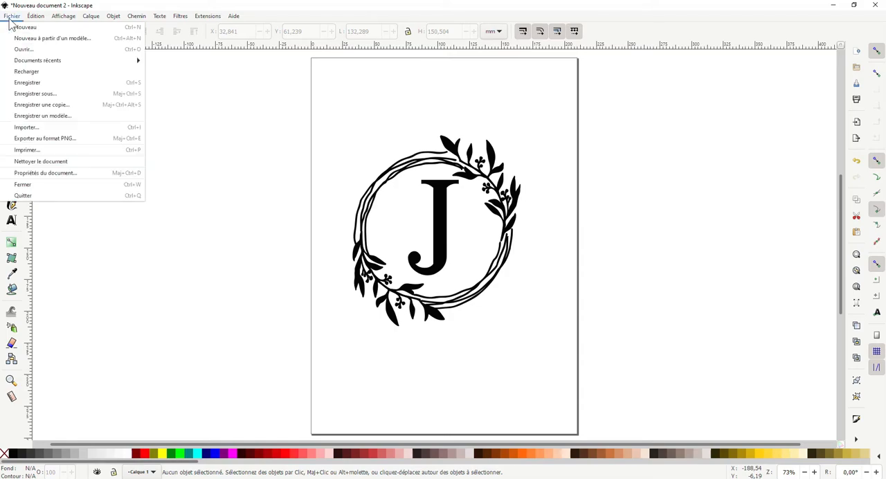
pyautogui.click(21, 28)
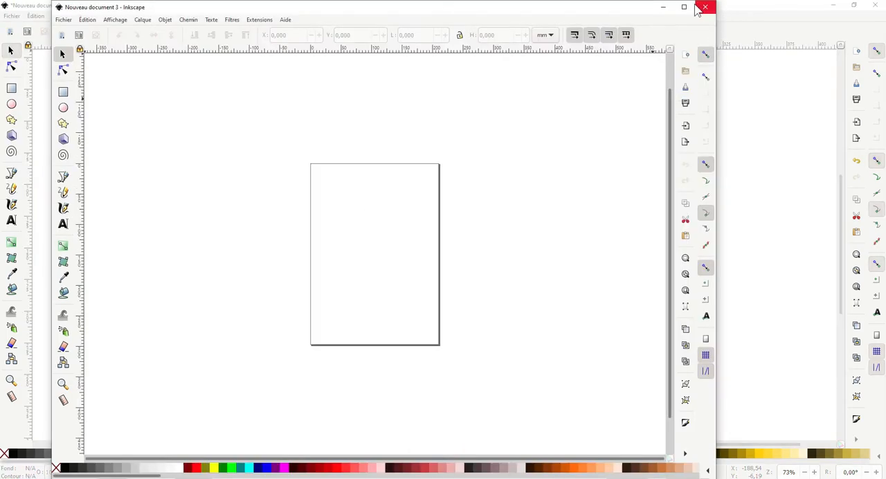
pyautogui.click(684, 7)
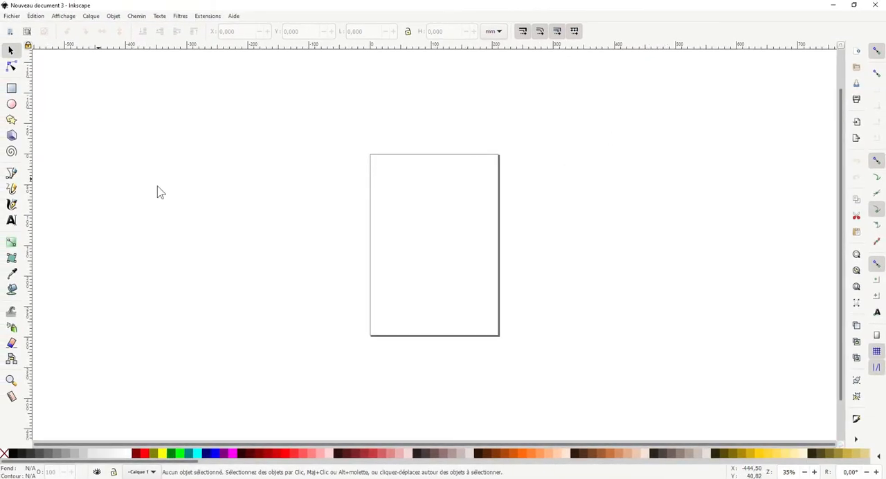
pyautogui.press('-')
pyautogui.press('-')
pyautogui.press('+')
pyautogui.press('+')
pyautogui.press('+')
pyautogui.press('+')
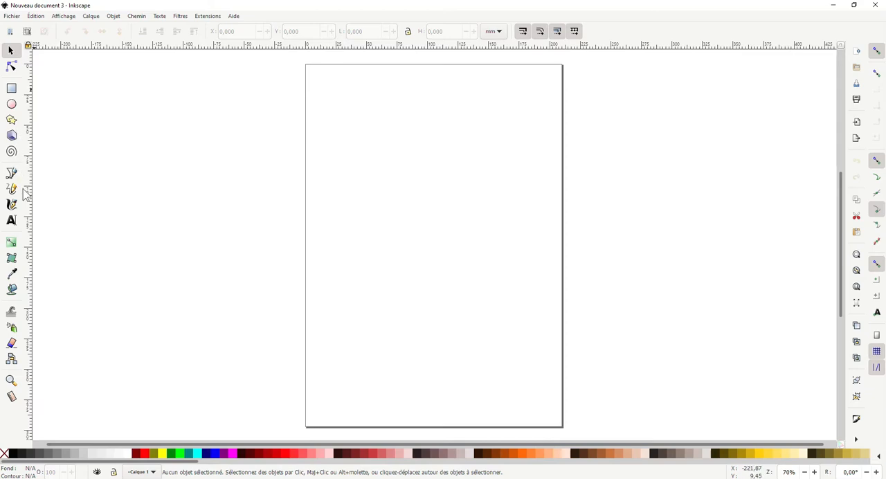
# - Set the Text tool's font to Eternal Amsterdam and look through the list of installed fonts
pyautogui.click(11, 221)
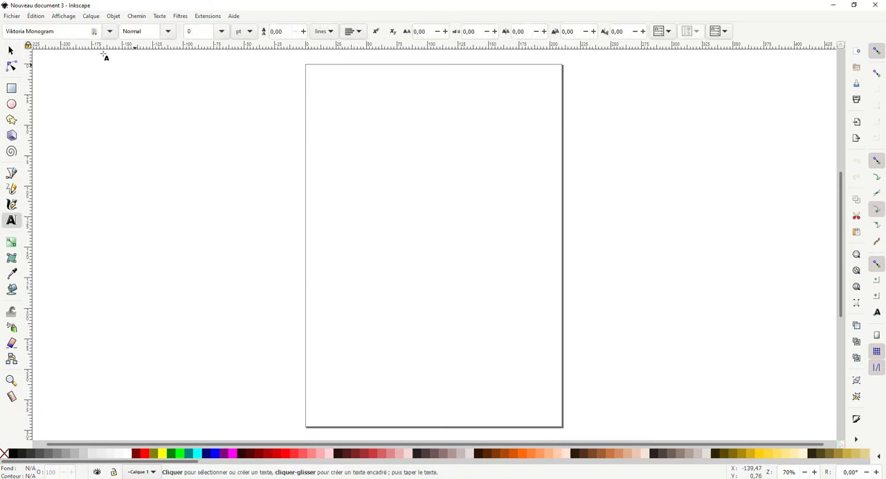
pyautogui.click(61, 31)
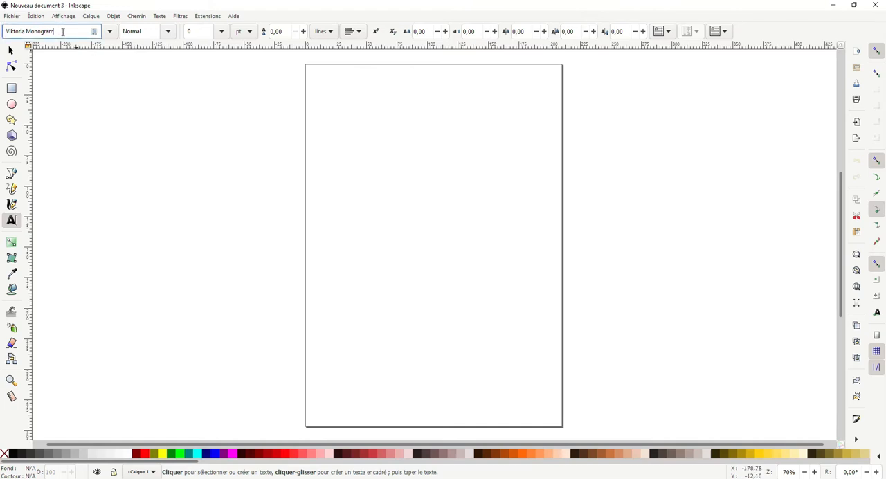
pyautogui.press('BackSpace')
pyautogui.press('BackSpace')
pyautogui.press('BackSpace')
pyautogui.press('BackSpace')
pyautogui.press('BackSpace')
pyautogui.press('BackSpace')
pyautogui.press('BackSpace')
pyautogui.press('BackSpace')
pyautogui.press('BackSpace')
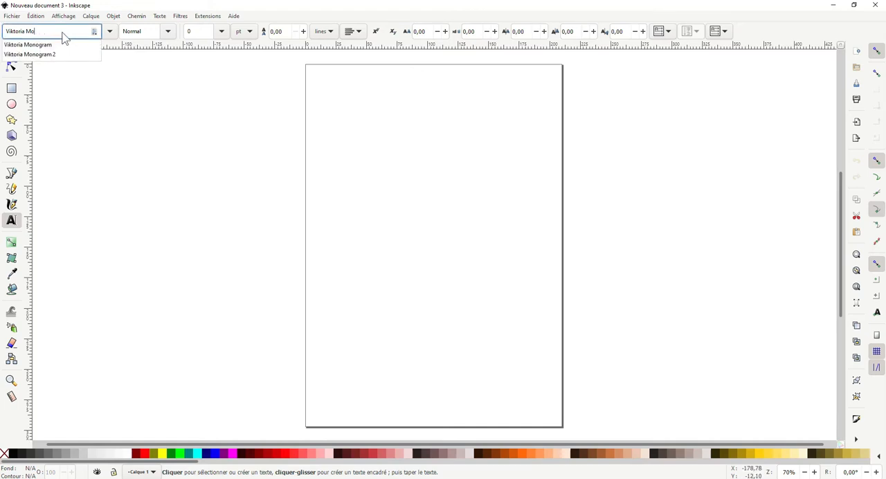
pyautogui.press('BackSpace')
pyautogui.press('BackSpace')
pyautogui.press('BackSpace')
pyautogui.press('BackSpace')
pyautogui.press('BackSpace')
pyautogui.press('BackSpace')
pyautogui.press('BackSpace')
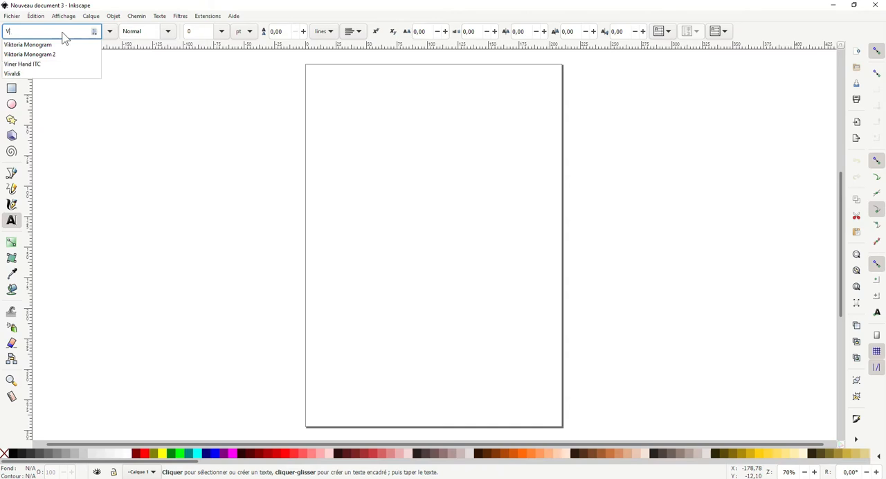
pyautogui.press('BackSpace')
pyautogui.write('eter')
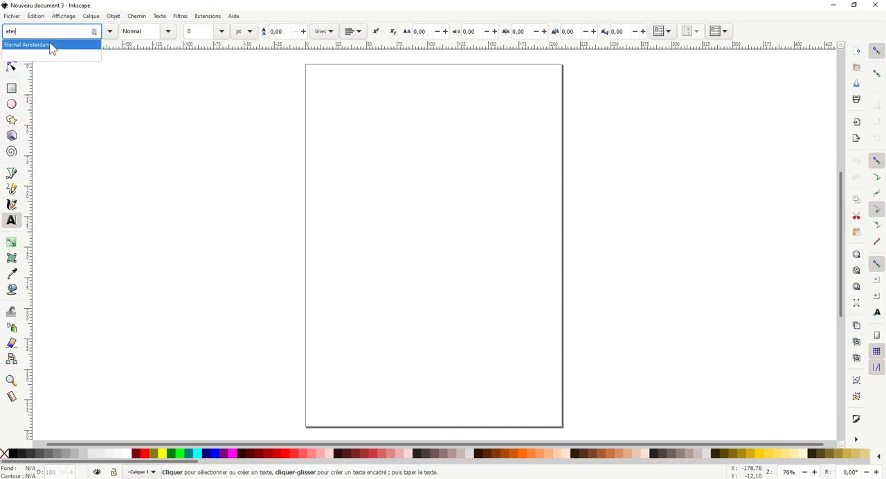
pyautogui.click(51, 45)
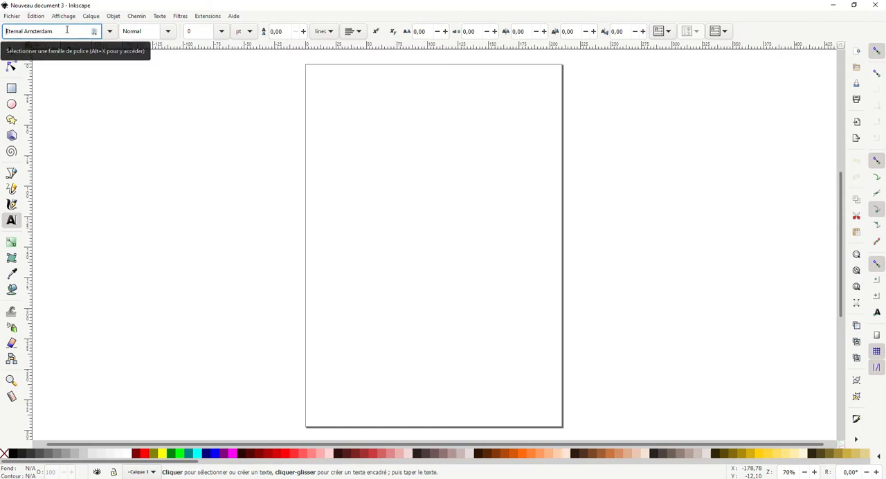
pyautogui.click(110, 32)
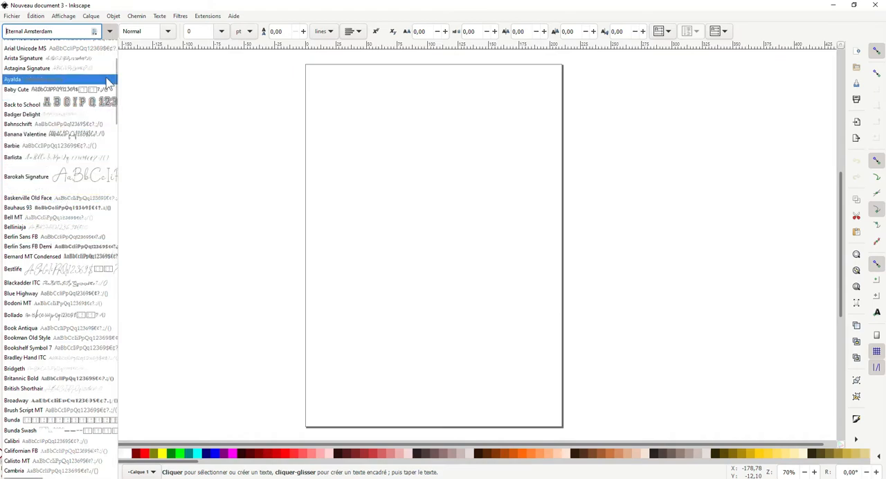
pyautogui.click(220, 100)
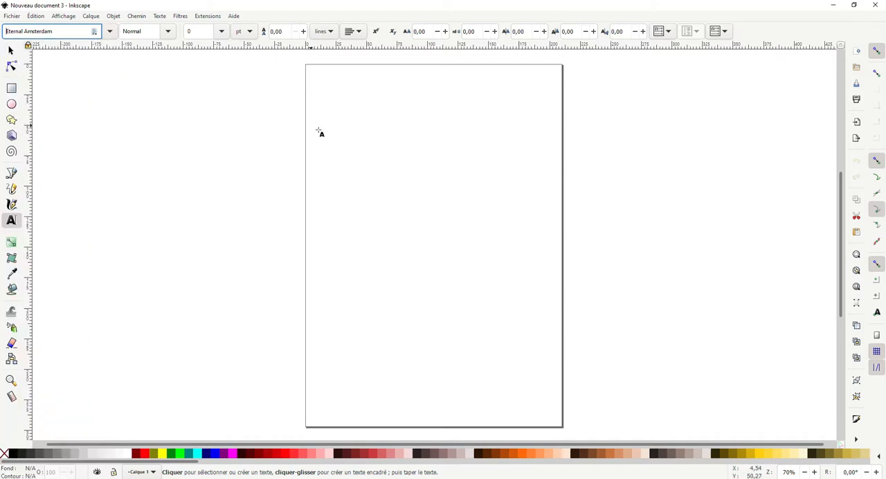
# - Add the text "Bienvenue chez nous" on the page, split into two lines after "Bienvenue"
pyautogui.click(360, 203)
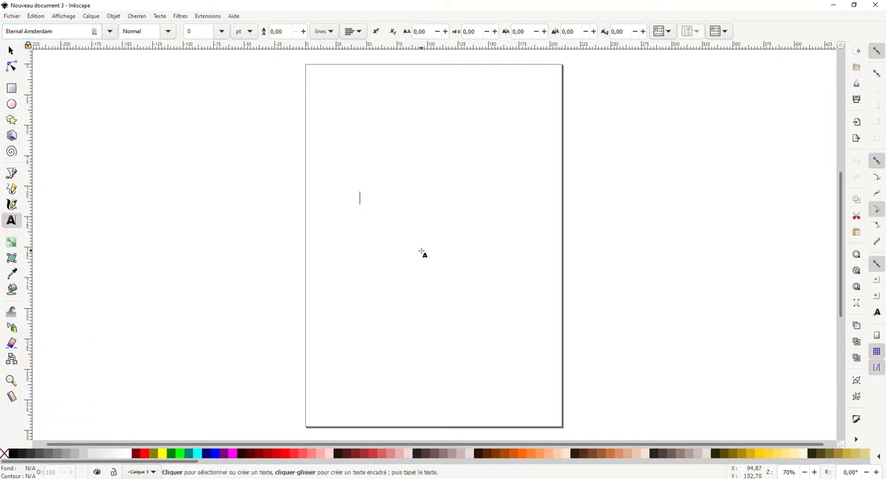
pyautogui.write('Bien')
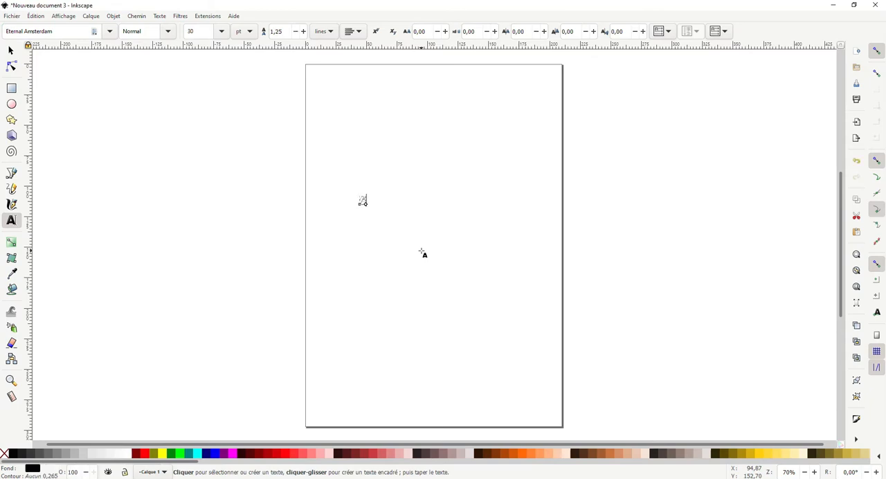
pyautogui.write('venue chez')
pyautogui.click(11, 51)
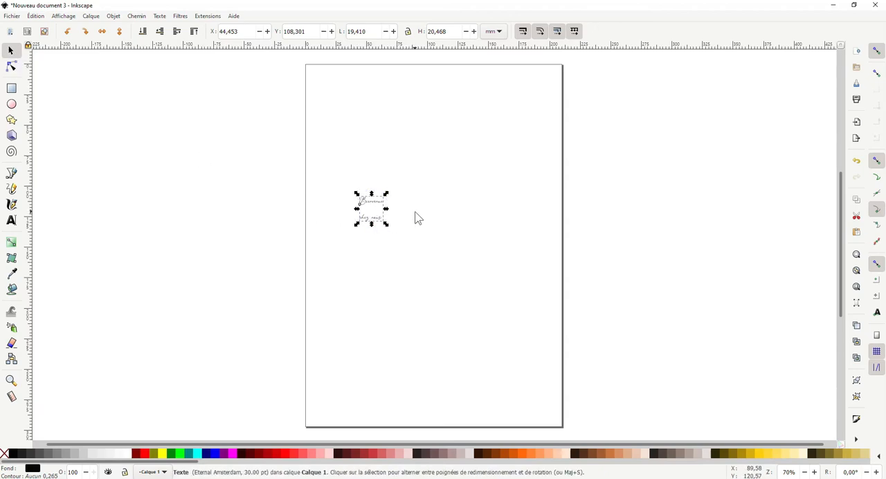
# - Scale the text proportionally around its centre to about 128 × 135 mm and move it to the middle of the page
pyautogui.press('ctrl')
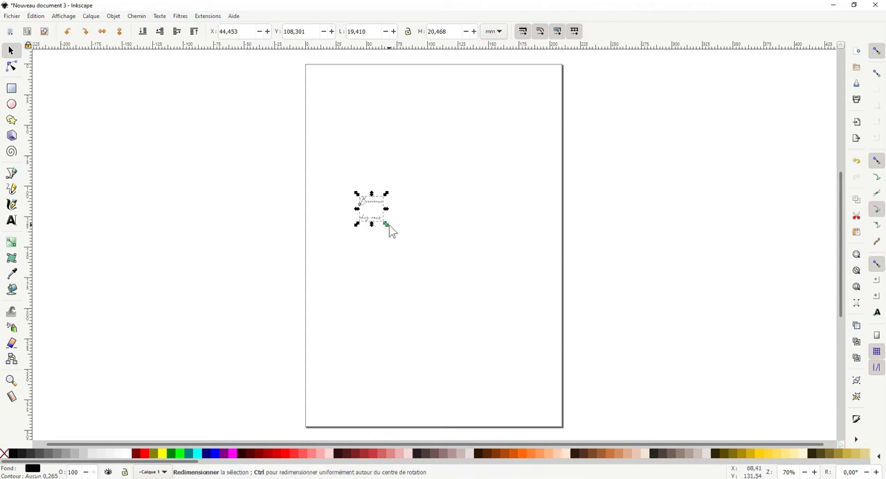
pyautogui.moveTo(392, 232); pyautogui.dragTo(528, 301)
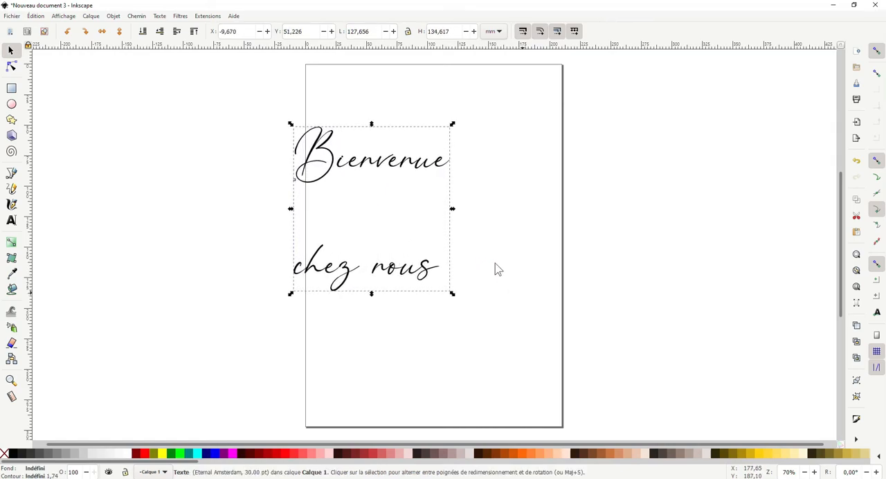
pyautogui.moveTo(384, 217); pyautogui.dragTo(428, 224)
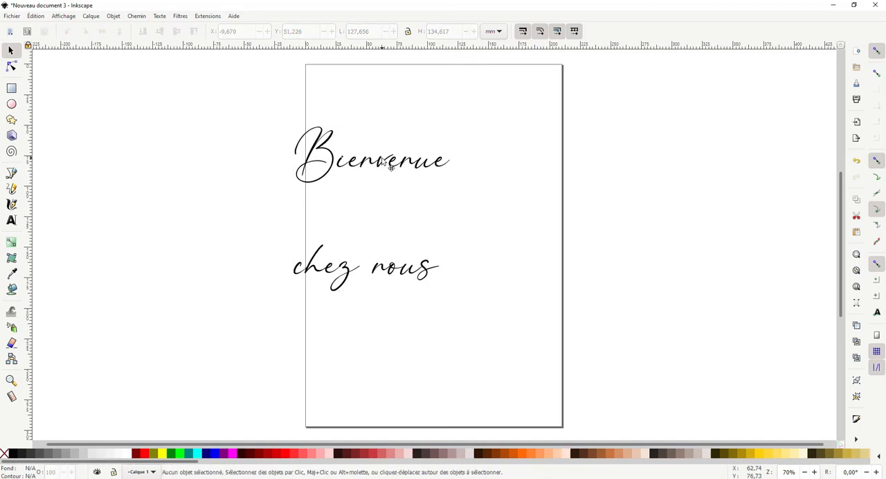
pyautogui.moveTo(386, 164); pyautogui.dragTo(432, 170)
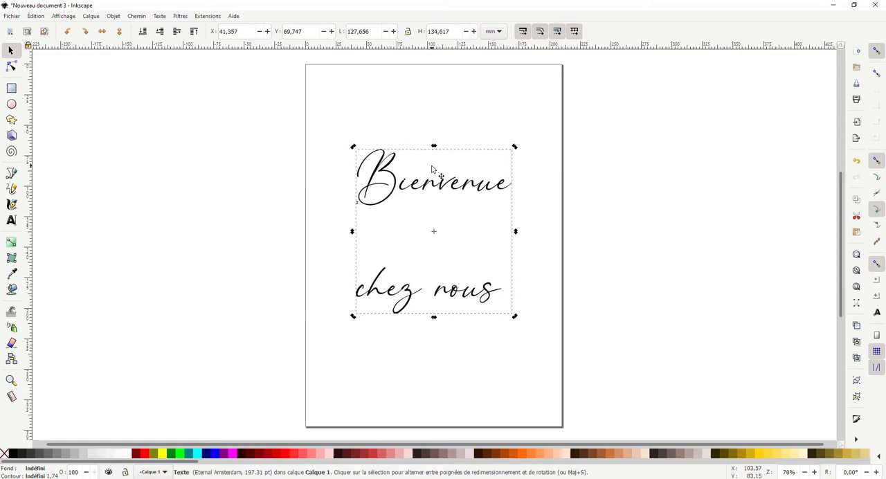
pyautogui.click(412, 214)
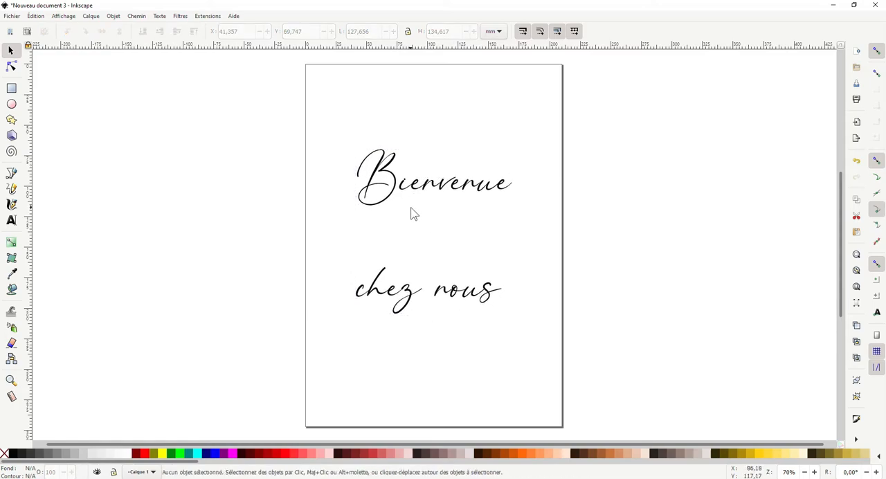
pyautogui.click(396, 196)
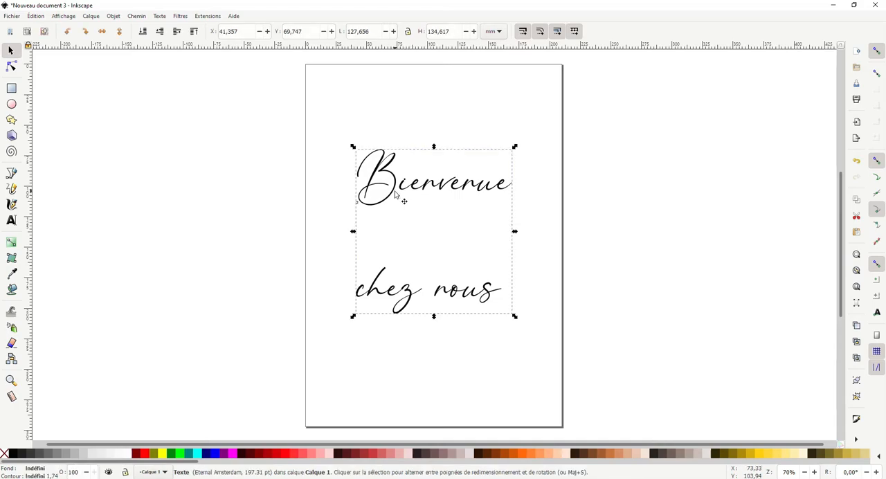
pyautogui.click(415, 236)
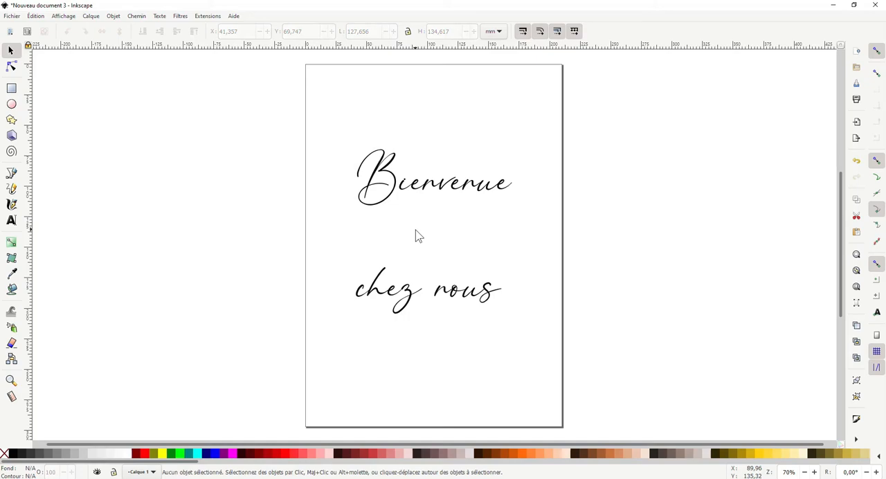
# - Reduce the line spacing of the two-line text to 0.55
pyautogui.click(399, 274)
pyautogui.doubleClick(378, 293)
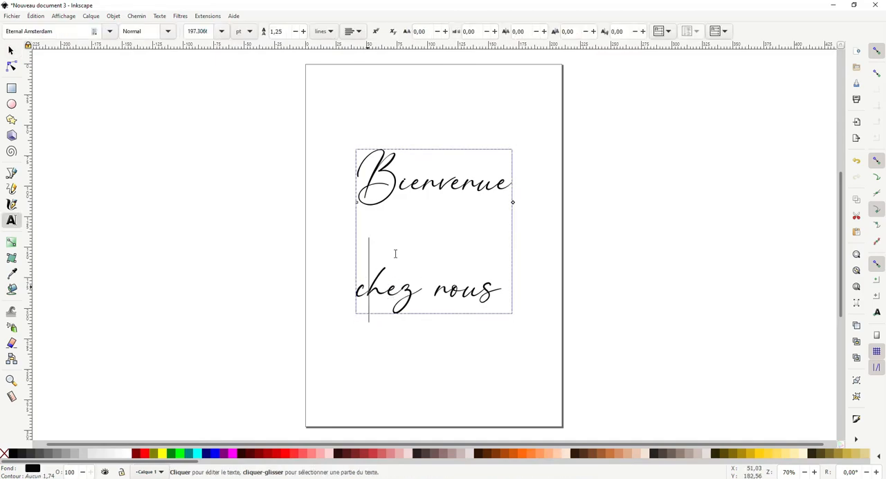
pyautogui.click(297, 32)
pyautogui.click(297, 32)
pyautogui.click(297, 33)
pyautogui.click(296, 33)
pyautogui.click(296, 33)
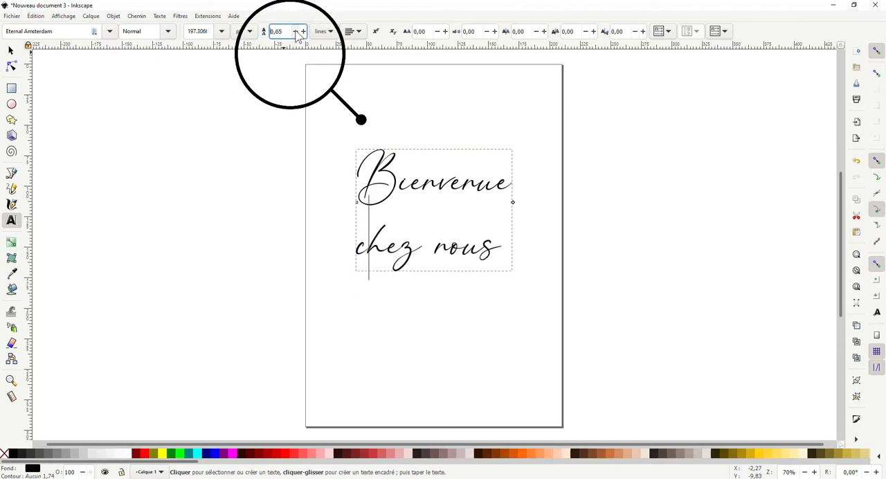
pyautogui.click(296, 33)
pyautogui.click(297, 32)
pyautogui.click(297, 33)
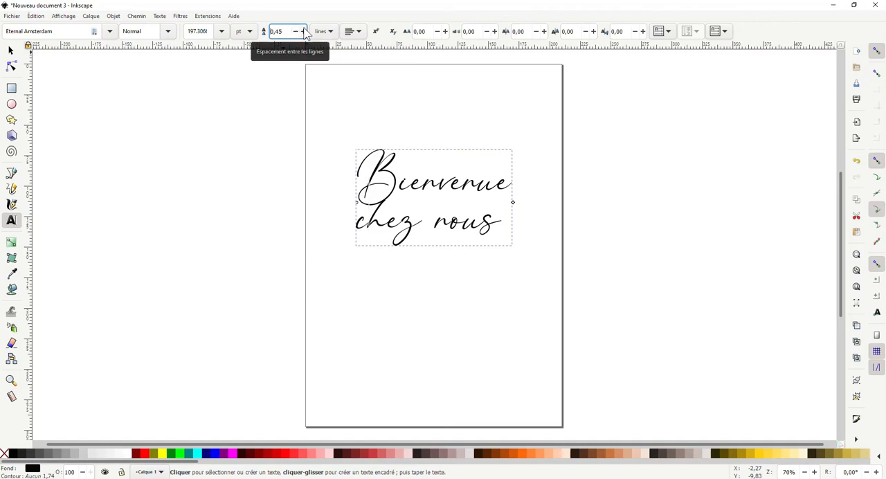
pyautogui.click(303, 31)
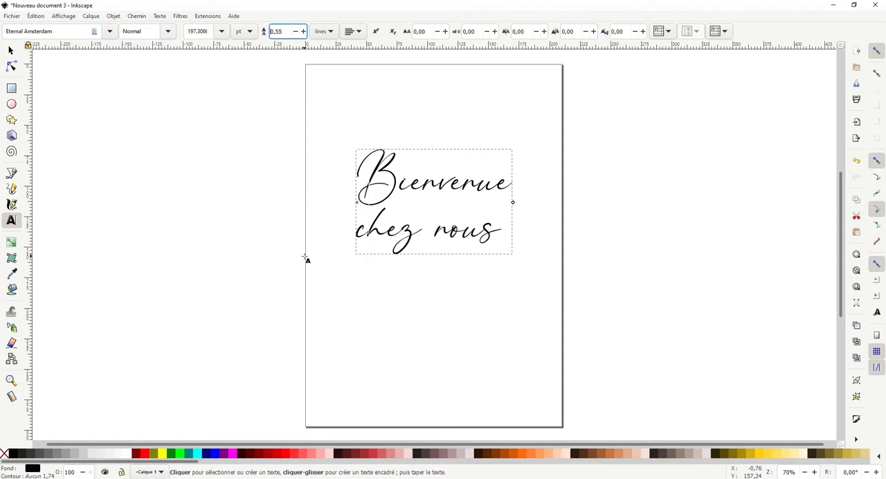
# - Indent the second line "chez nous" by inserting space before it, and finish editing the text
pyautogui.click(360, 238)
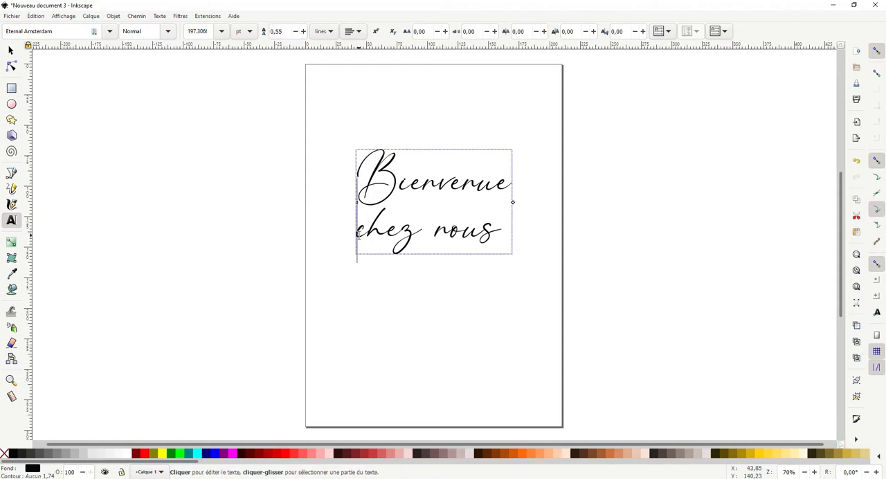
pyautogui.press('Escape')
pyautogui.click(373, 267)
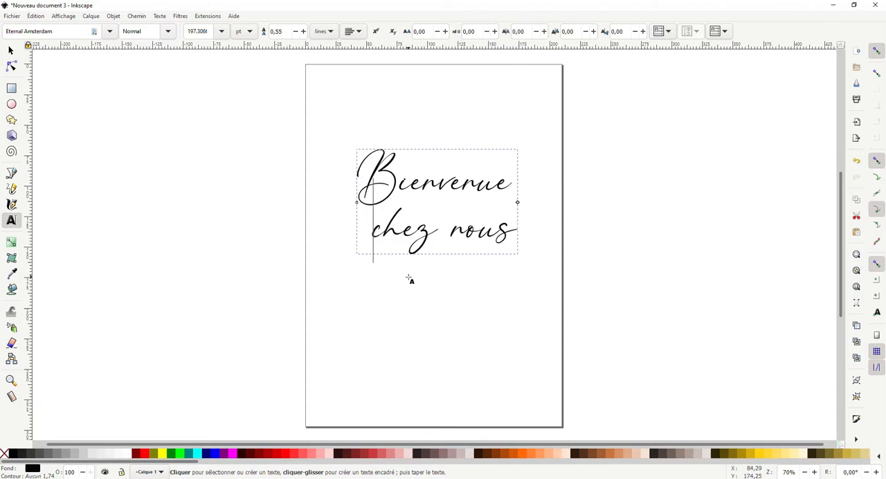
pyautogui.press('Escape')
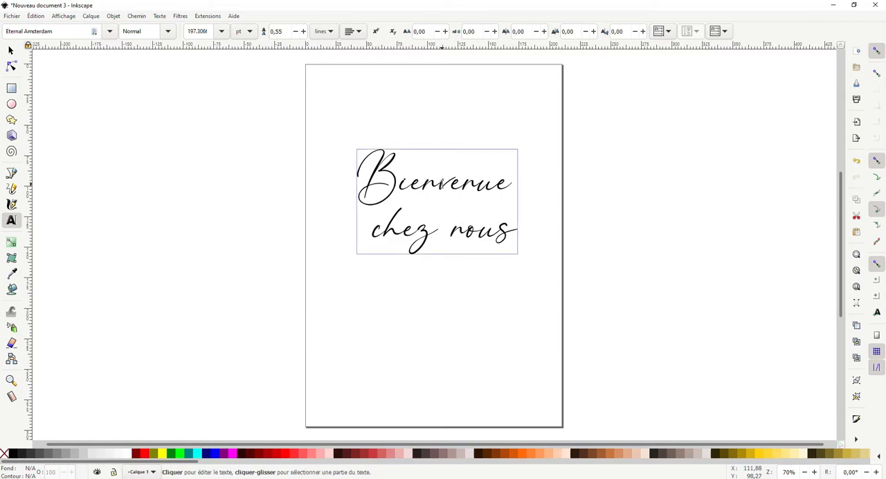
# - Move the whole text block slightly down and left, to about X 37.4, Y 87.1 mm
pyautogui.click(392, 176)
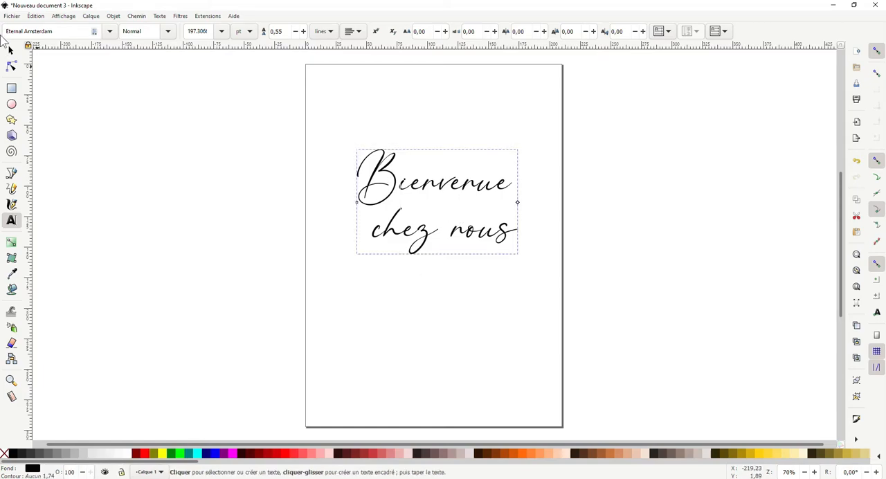
pyautogui.click(10, 50)
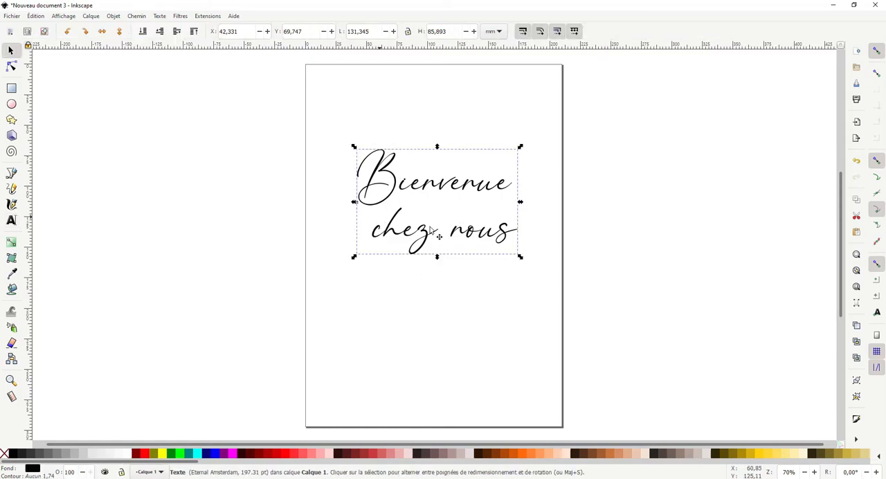
pyautogui.moveTo(453, 212); pyautogui.dragTo(445, 233)
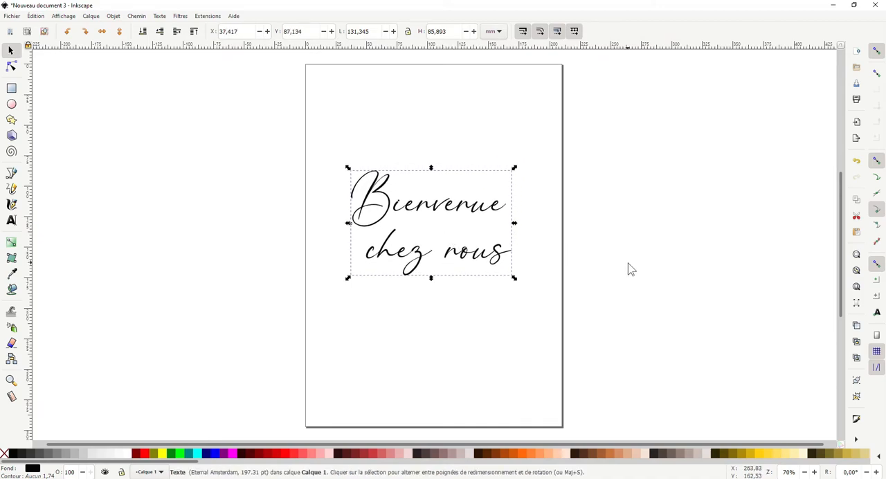
# - Move the "Bienvenue chez nous" text block slightly lower on the page, to about X 35.3, Y 95.6 mm
pyautogui.click(630, 269)
pyautogui.press('-')
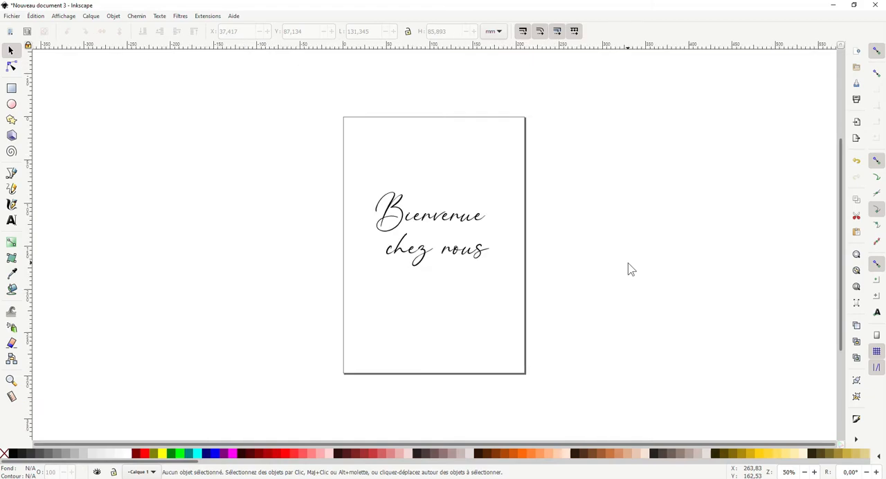
pyautogui.press('+')
pyautogui.press('+')
pyautogui.press('+')
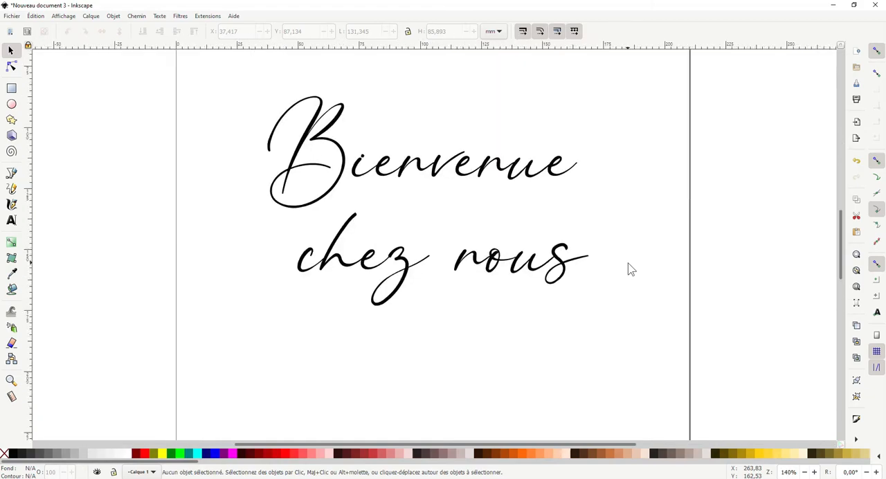
pyautogui.click(524, 198)
pyautogui.moveTo(515, 189); pyautogui.dragTo(504, 206)
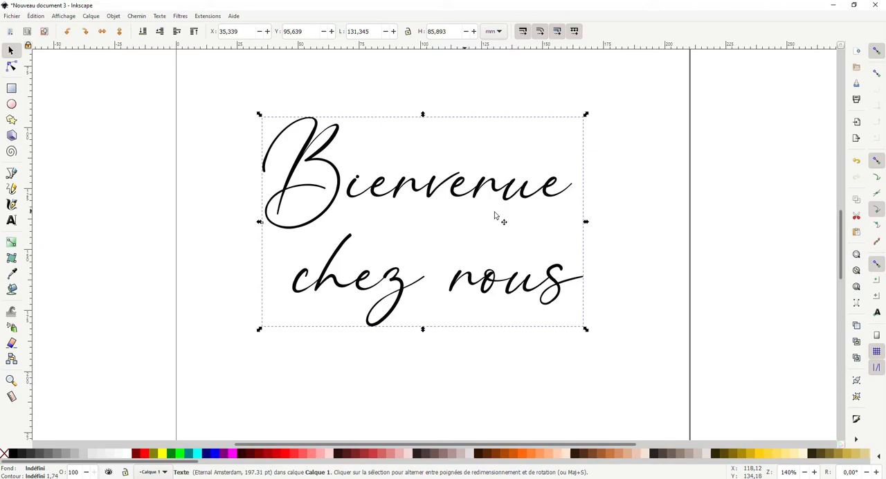
# - Try dilating the text at its current size, undo the dilation and reselect the text
pyautogui.hotkey('shift', 'ctrl', 'c')
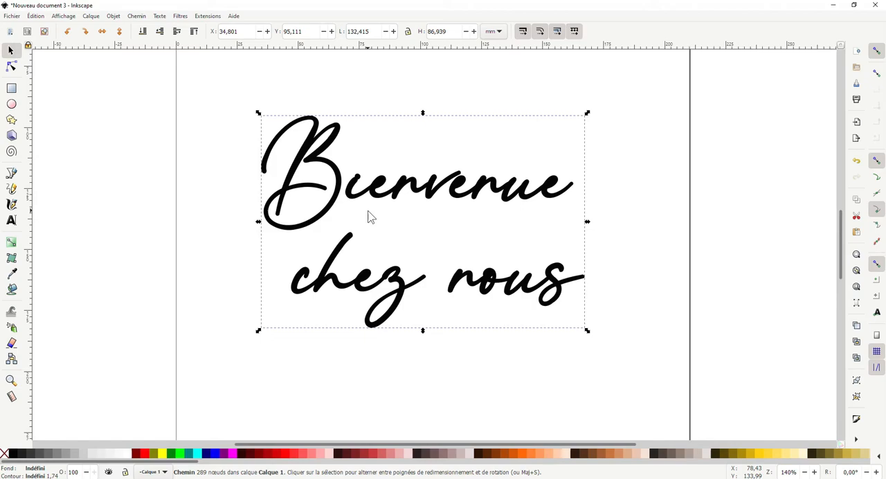
pyautogui.hotkey('ctrl', 'z')
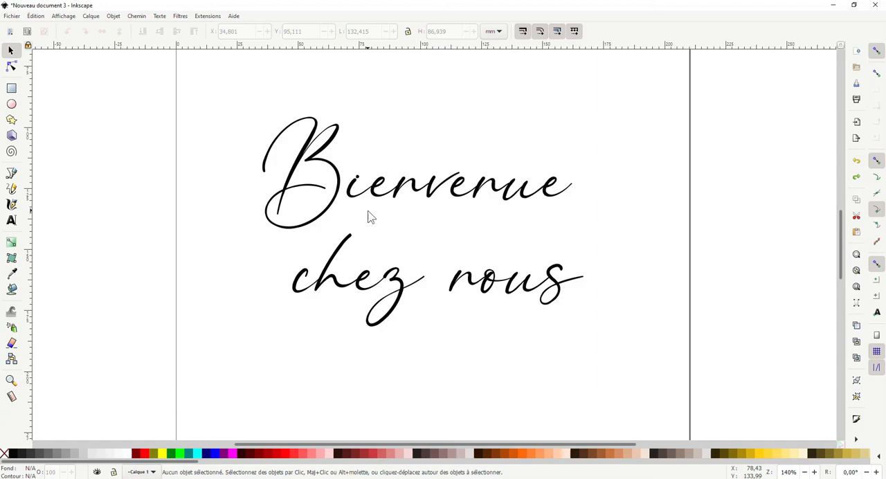
pyautogui.click(375, 164)
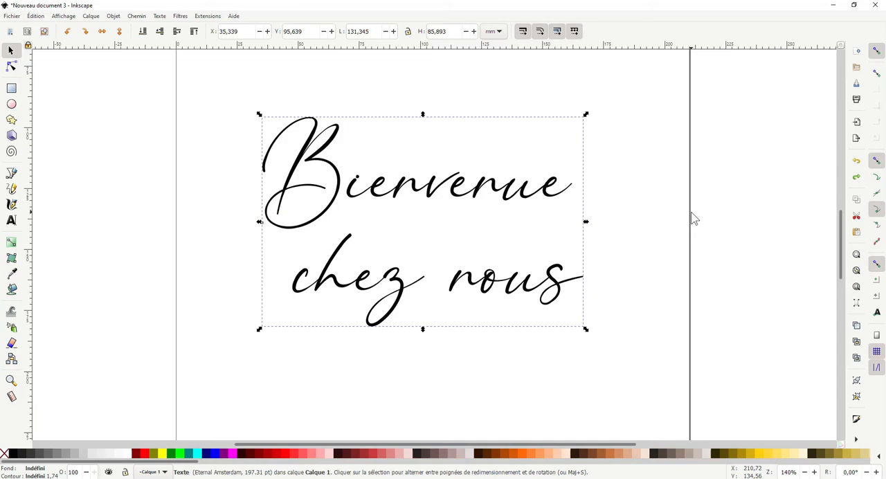
# - Enlarge the text proportionally around its centre, far beyond the page, to about 2055 × 1344 mm
pyautogui.press('-')
pyautogui.press('-')
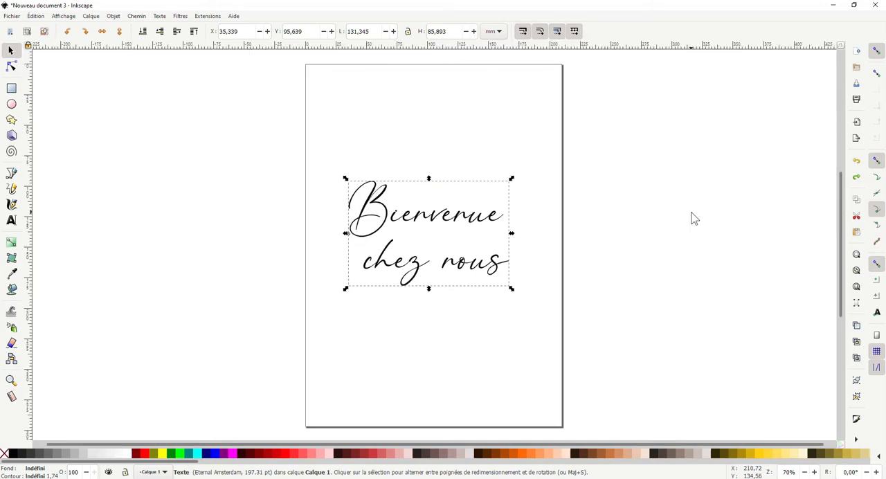
pyautogui.press('-')
pyautogui.press('-')
pyautogui.press('-')
pyautogui.press('-')
pyautogui.press('-')
pyautogui.press('-')
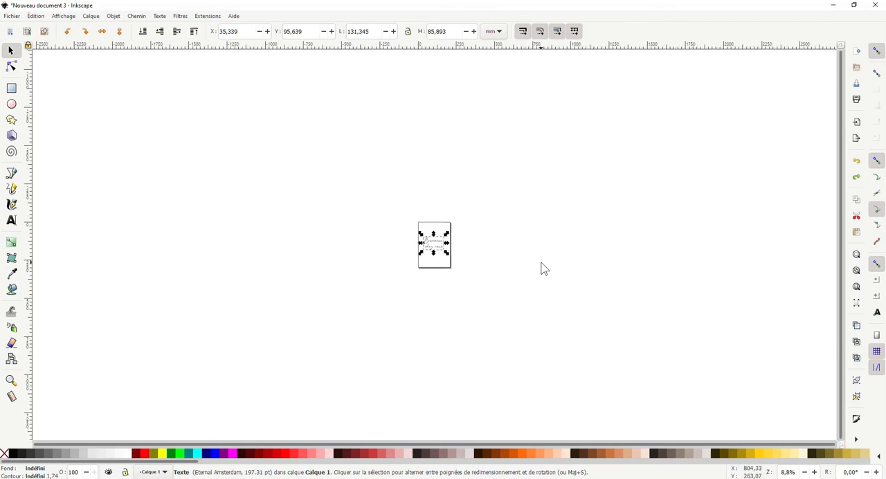
pyautogui.moveTo(449, 256); pyautogui.dragTo(633, 350)
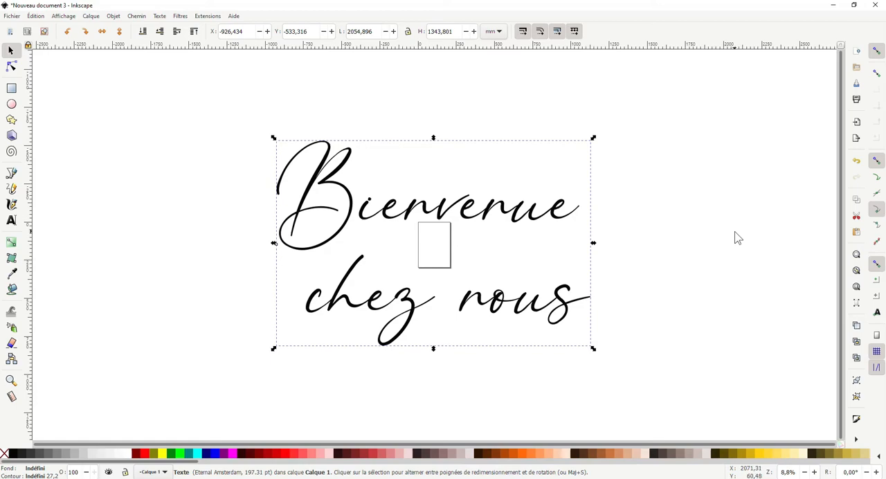
# - Dilate the enlarged text five times to thicken its thin strokes
pyautogui.hotkey('ctrl', '+')
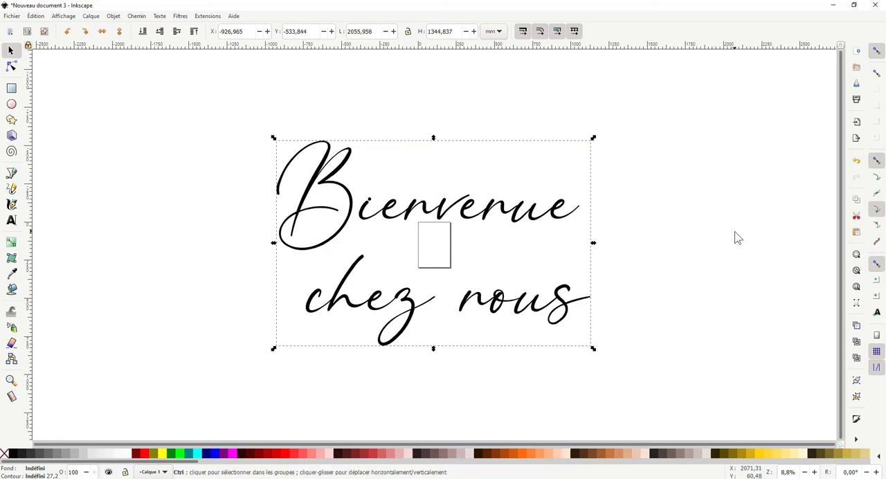
pyautogui.hotkey('ctrl', '+')
pyautogui.press('ctrl')
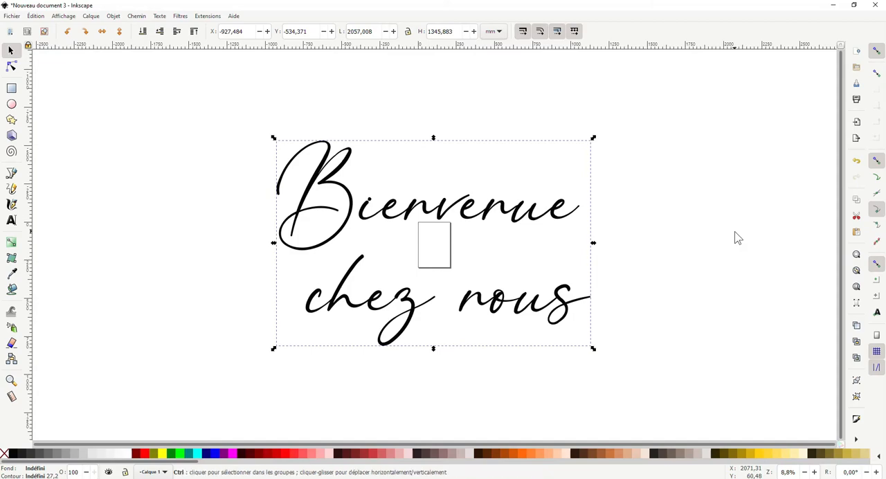
pyautogui.hotkey('ctrl', ')')
pyautogui.hotkey('ctrl', ')')
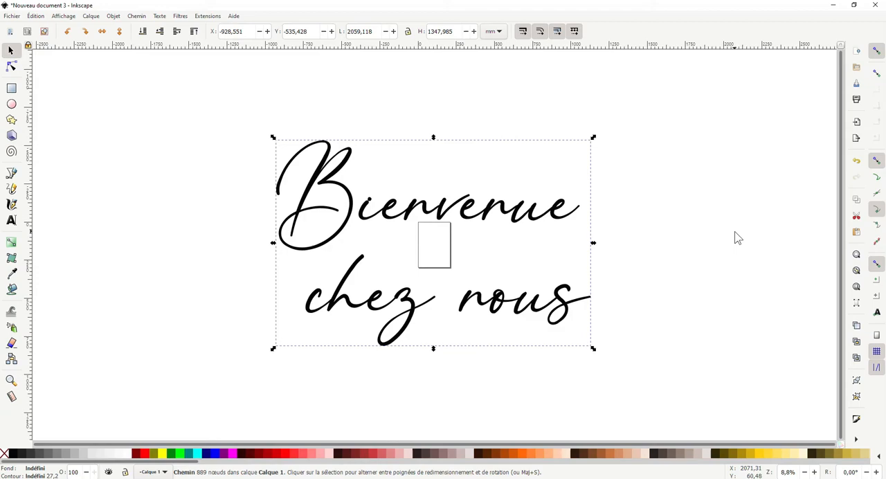
pyautogui.hotkey('ctrl', 'shift', 'c')
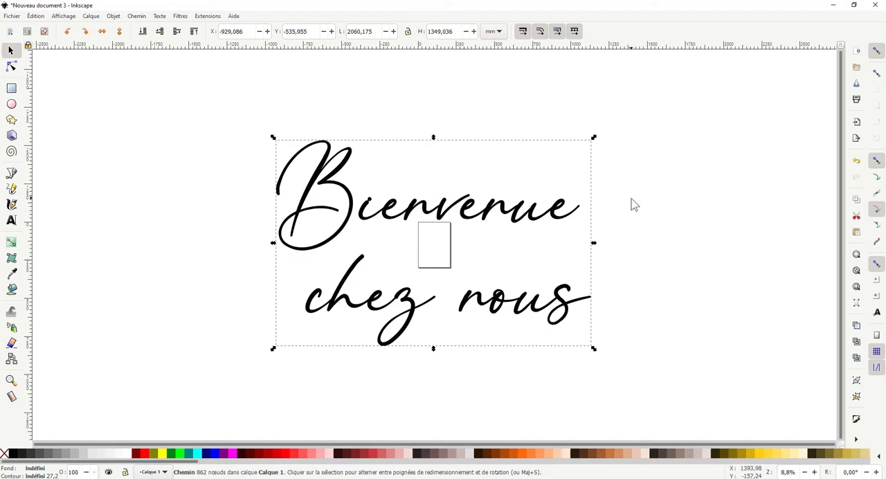
# - Dilate the lettering one more time, and erode it once to take that increment back
pyautogui.press('ctrl')
pyautogui.hotkey('ctrl', ')')
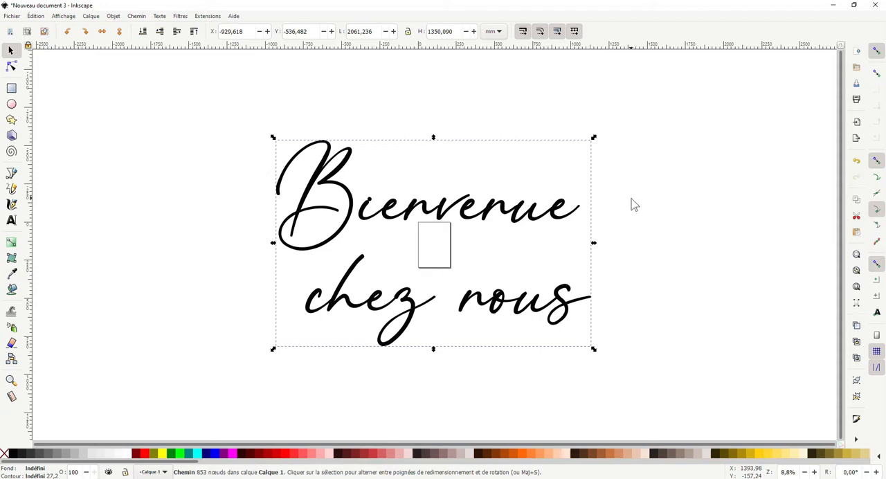
pyautogui.press('ctrl')
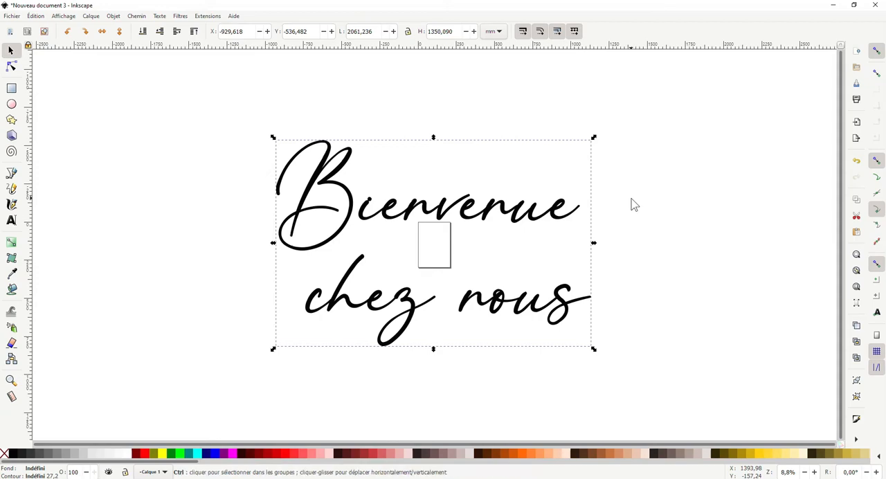
pyautogui.hotkey('ctrl', '(')
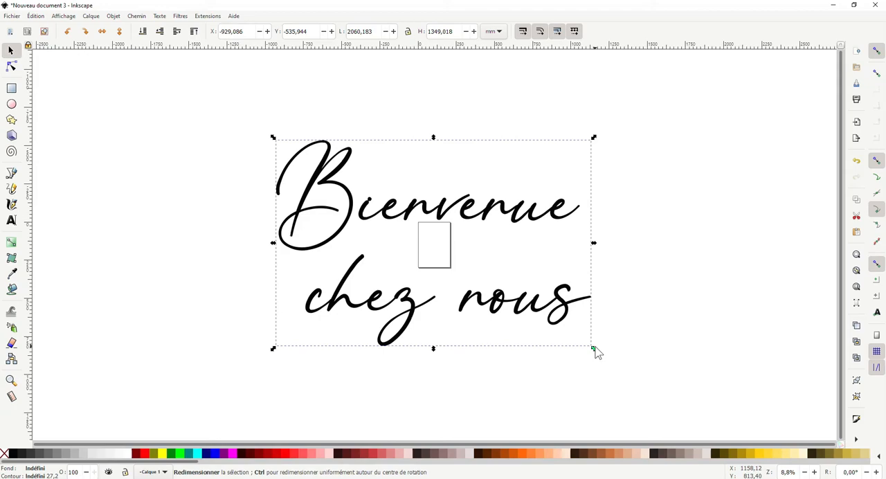
# - Shrink the thickened lettering proportionally around its centre to about 167 × 110 mm, inspect it up close and deselect it
pyautogui.moveTo(592, 349); pyautogui.dragTo(454, 278)
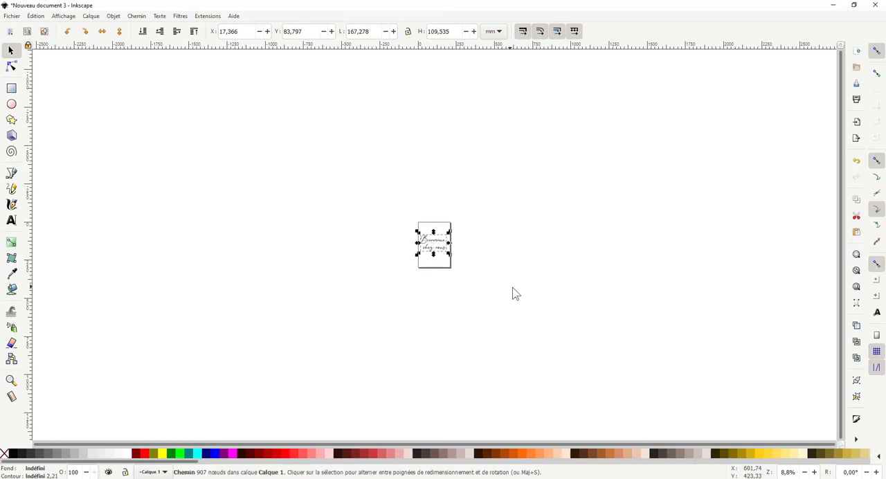
pyautogui.press('3')
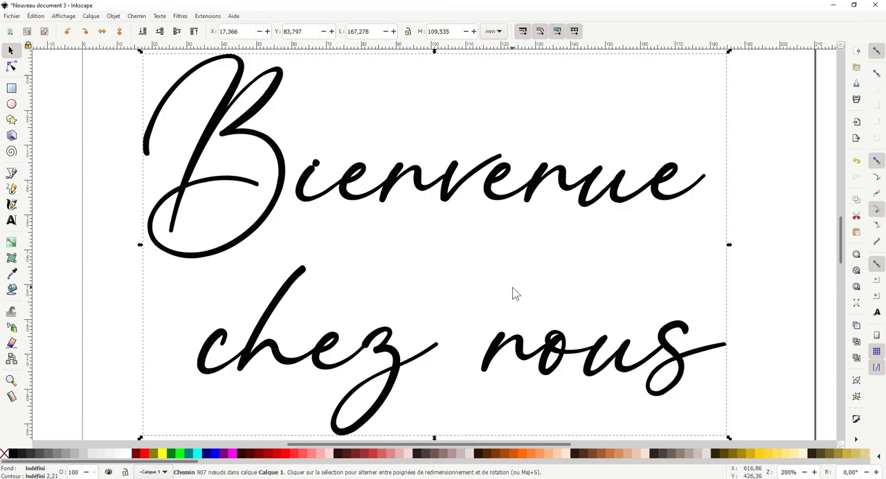
pyautogui.press('5')
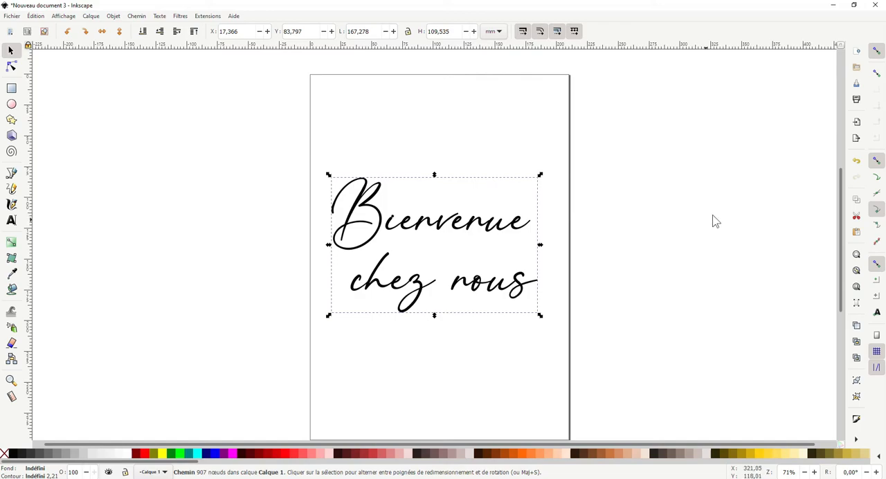
pyautogui.click(567, 229)
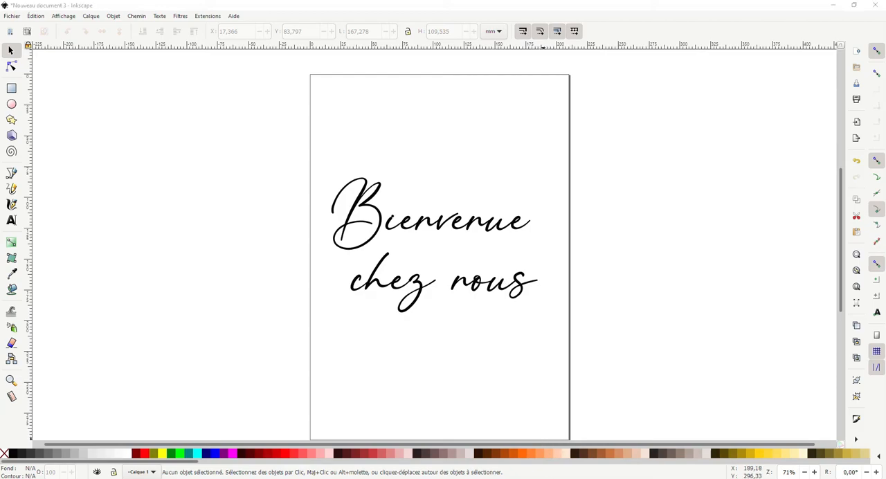
# - Switch to the J monogram document and save it as J in Inkscape SVG format in the FOR VIDEOS folder
pyautogui.click(575, 454)
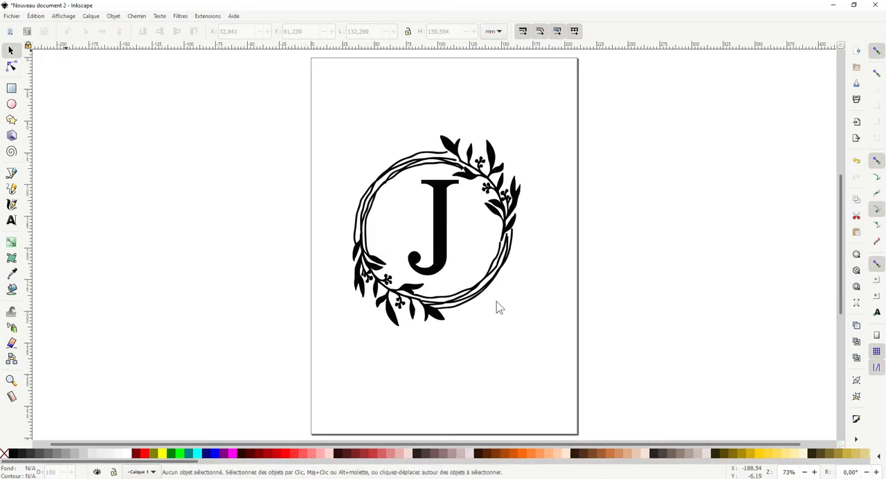
pyautogui.click(11, 16)
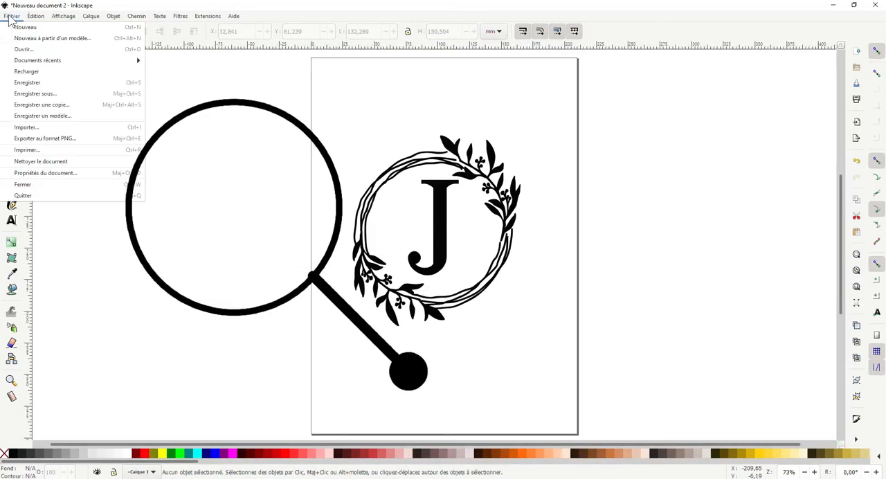
pyautogui.click(49, 97)
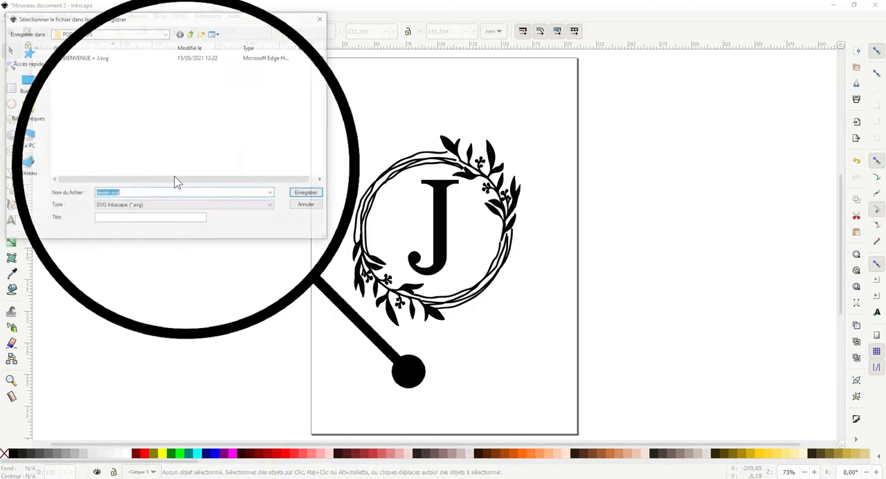
pyautogui.click(162, 207)
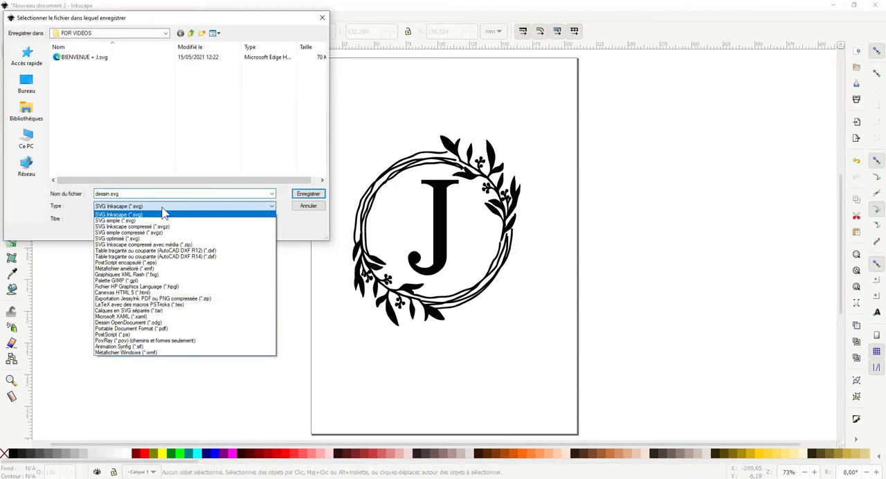
pyautogui.click(164, 213)
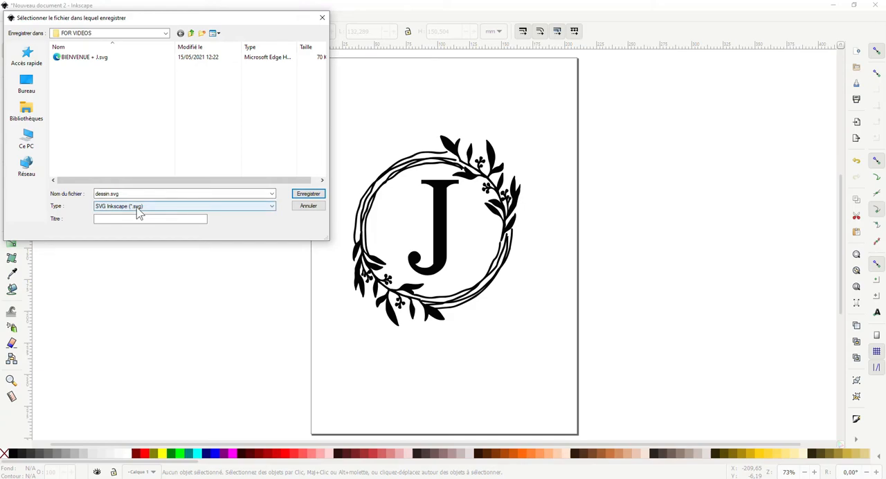
pyautogui.click(138, 207)
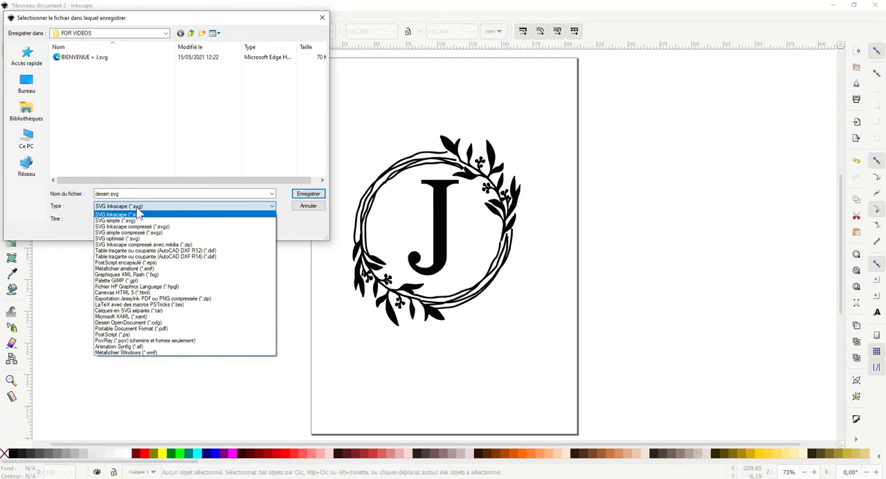
pyautogui.click(138, 214)
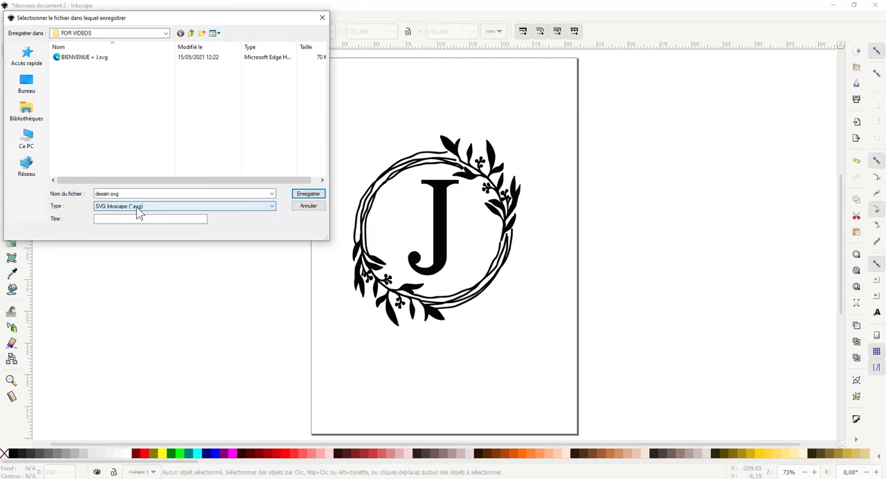
pyautogui.click(141, 209)
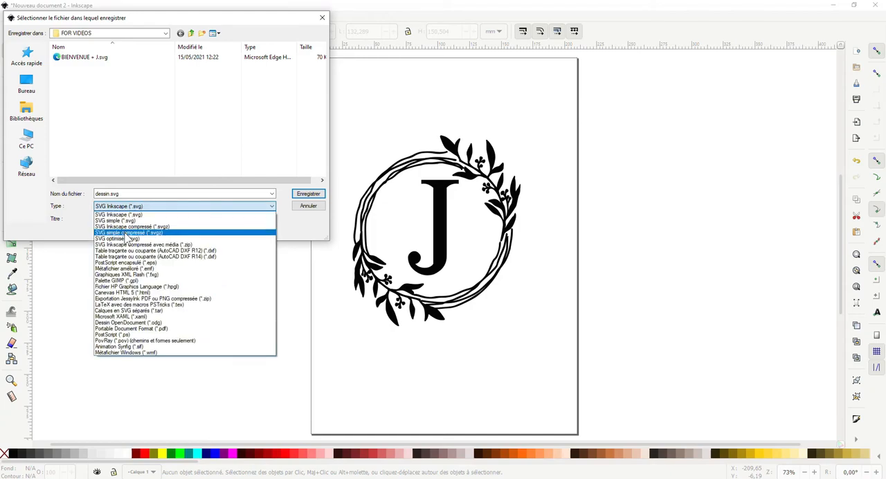
pyautogui.click(137, 185)
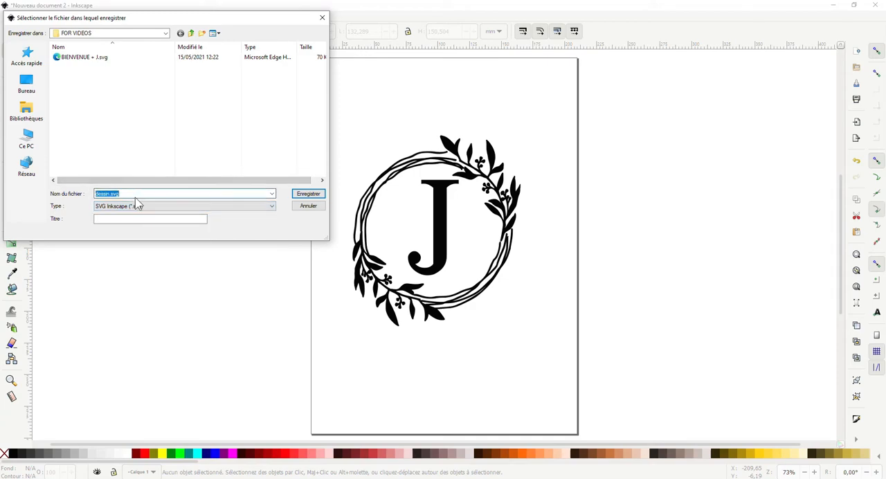
pyautogui.press('BackSpace')
pyautogui.write('J')
pyautogui.click(309, 195)
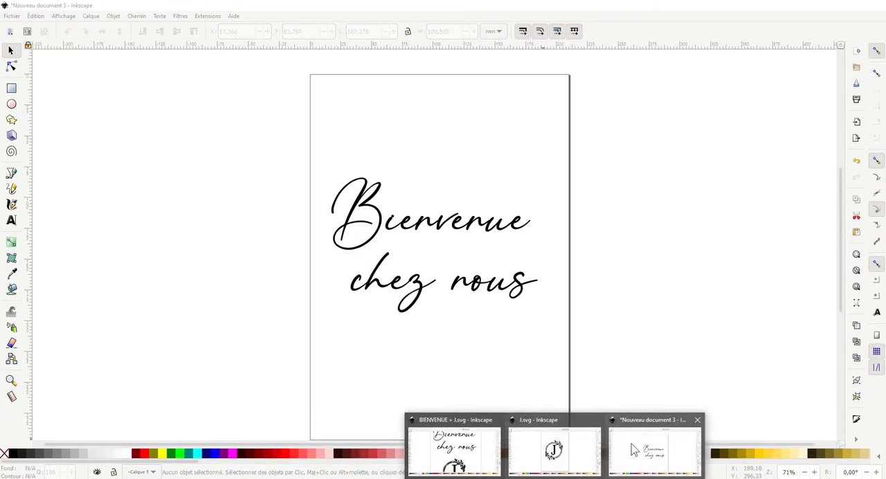
# - Switch to the "Bienvenue chez nous" document and save it as Bienvenue in Inkscape SVG format in the same folder
pyautogui.click(632, 450)
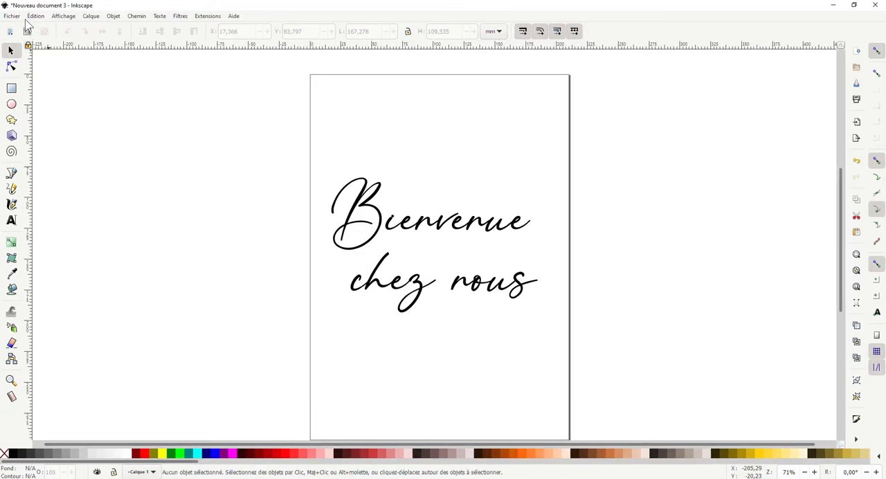
pyautogui.click(14, 18)
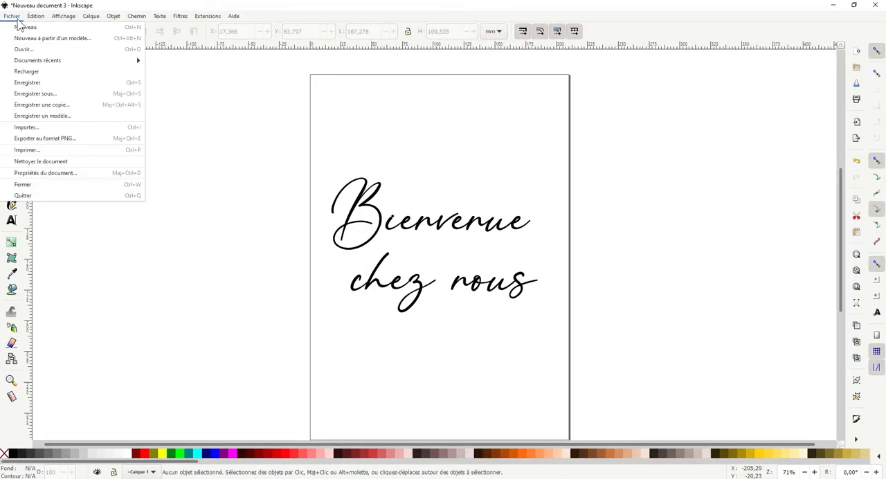
pyautogui.click(57, 97)
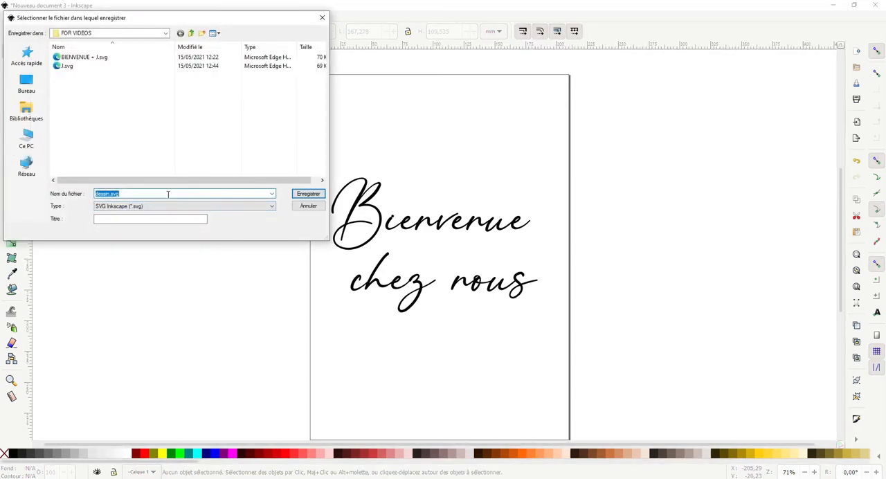
pyautogui.press('BackSpace')
pyautogui.write('Bienvenue')
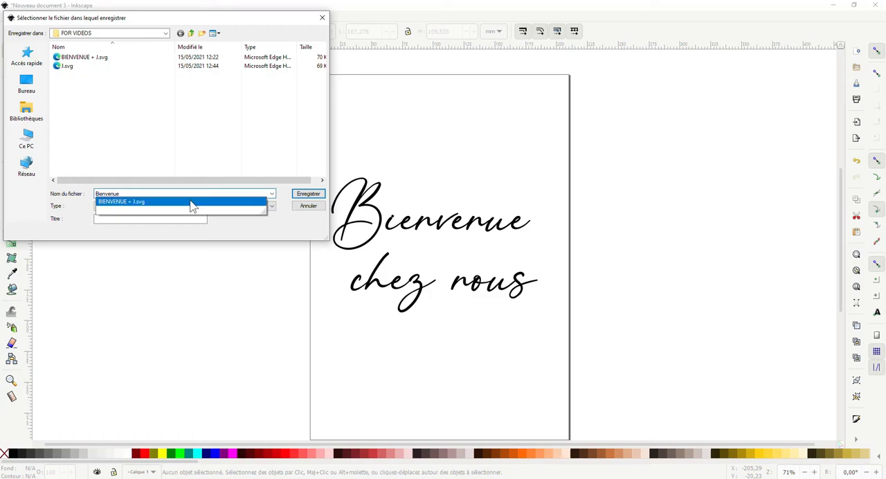
pyautogui.click(309, 195)
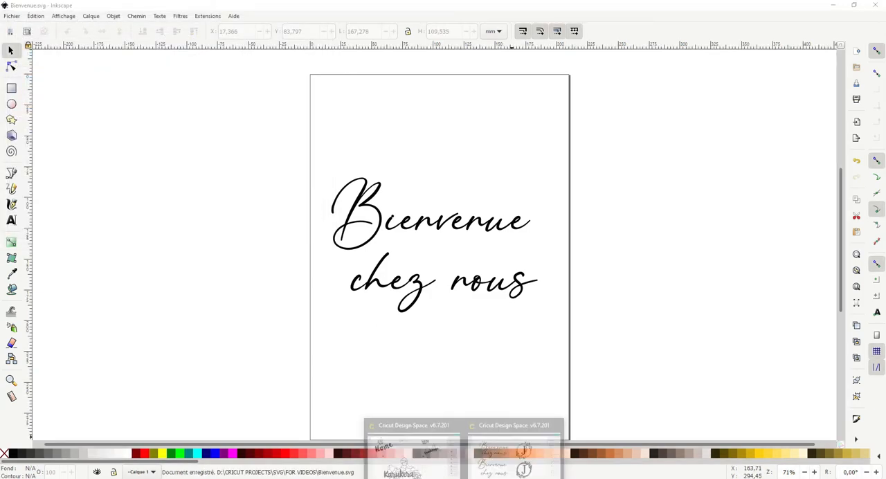
# - Switch to Cricut Design Space and upload J.svg from the FOR VIDEOS folder as a cut image named J
pyautogui.click(510, 446)
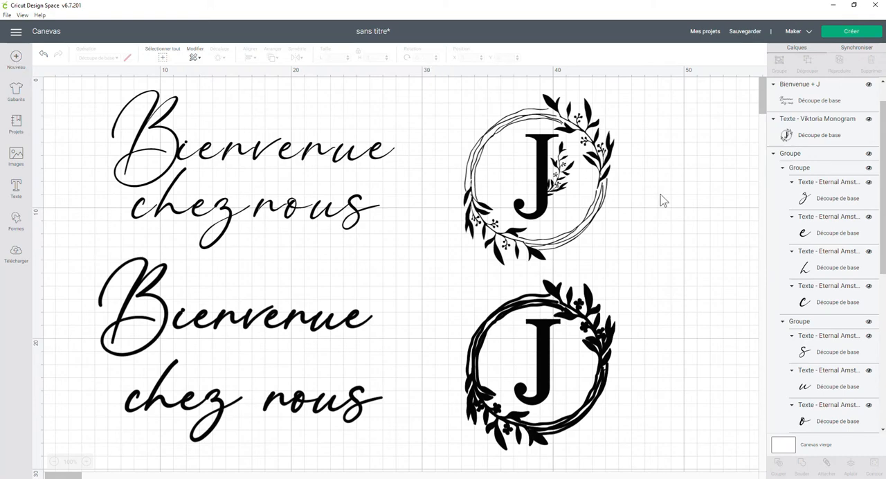
pyautogui.moveTo(767, 102); pyautogui.dragTo(770, 110)
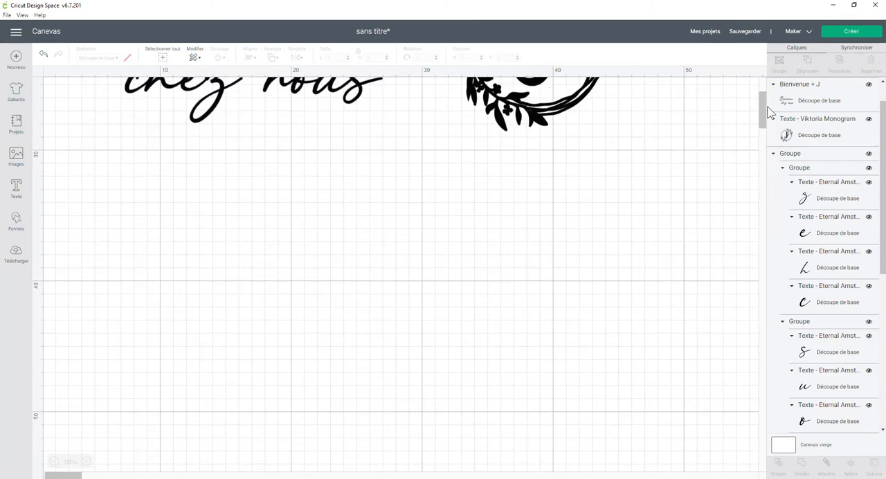
pyautogui.click(15, 254)
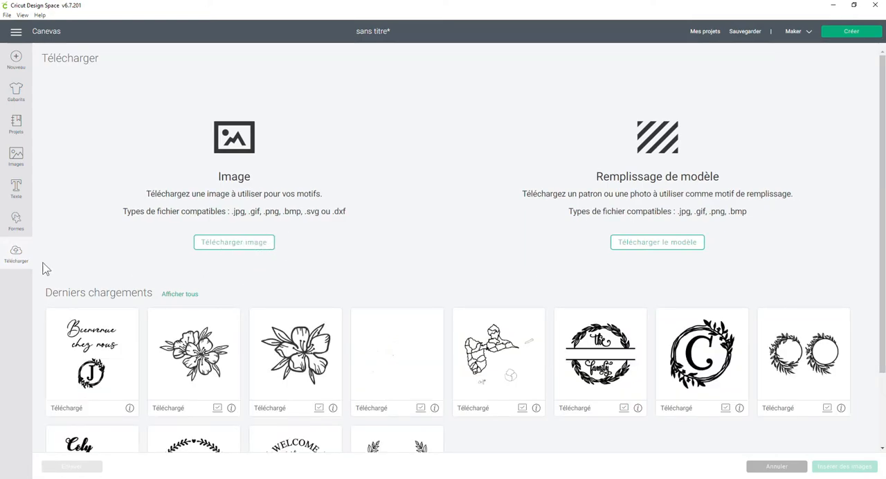
pyautogui.click(214, 243)
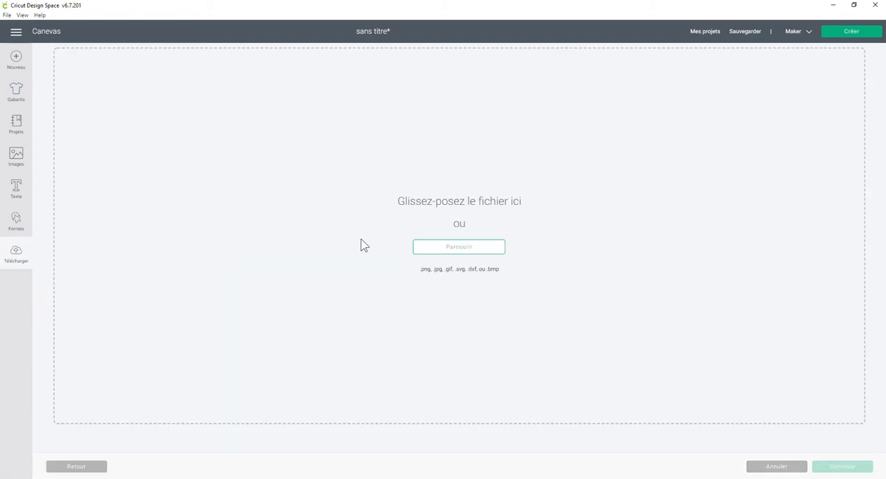
pyautogui.click(450, 245)
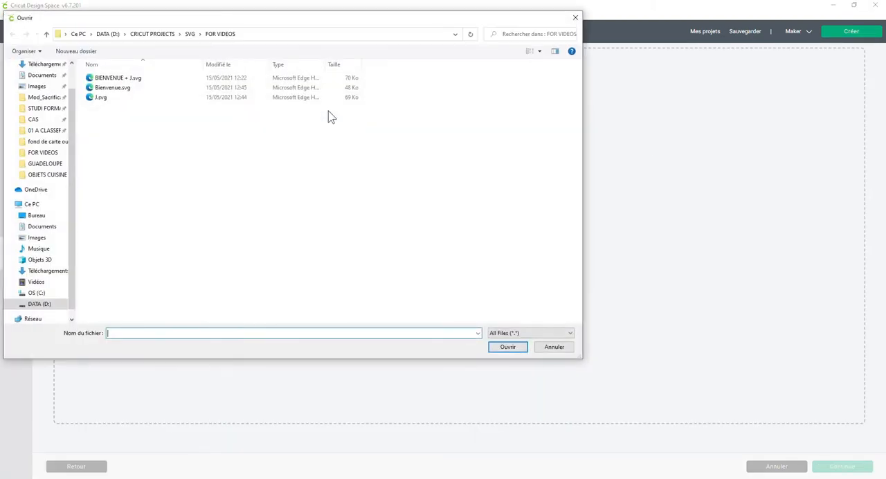
pyautogui.click(121, 100)
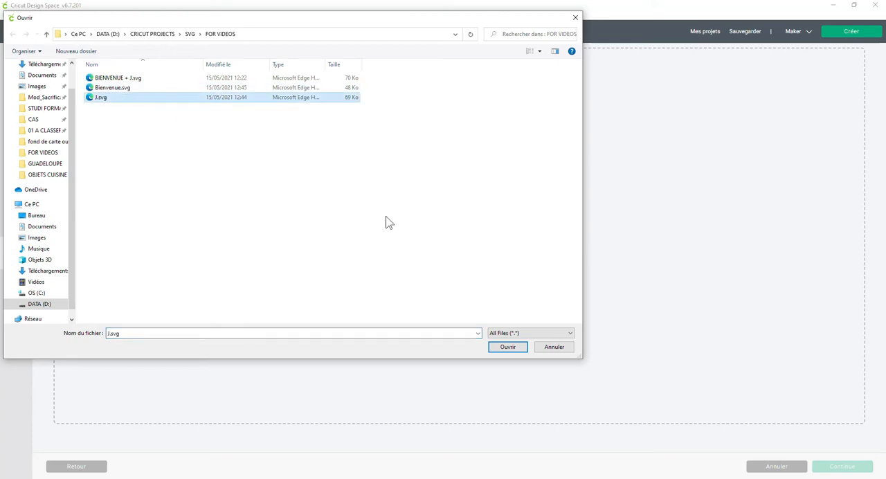
pyautogui.click(509, 347)
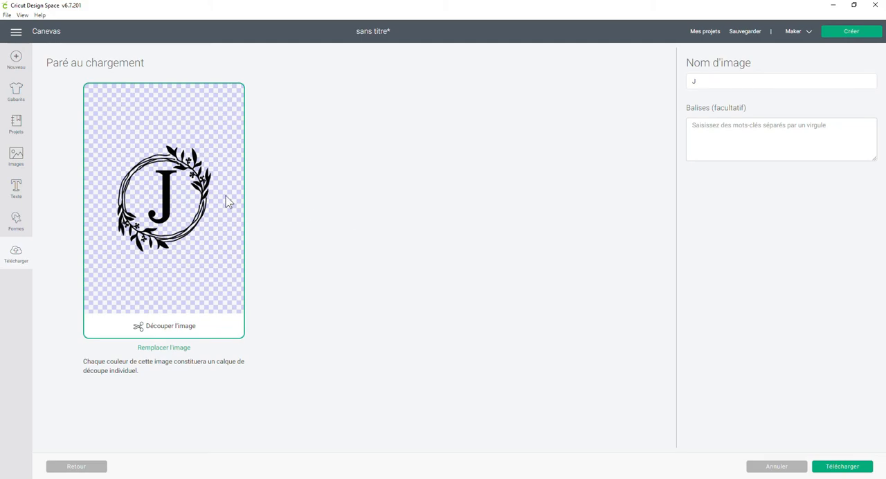
pyautogui.click(849, 467)
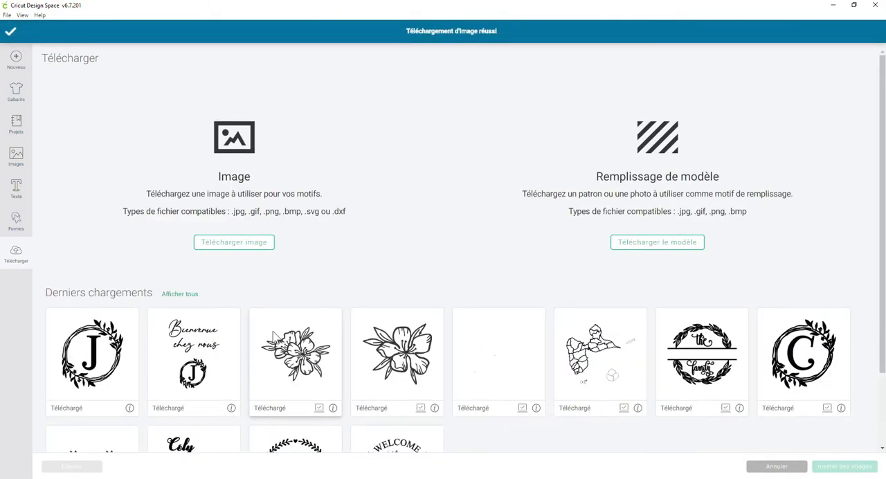
# - Upload Bienvenue.svg from the same folder as a cut image named Bienvenue
pyautogui.click(243, 248)
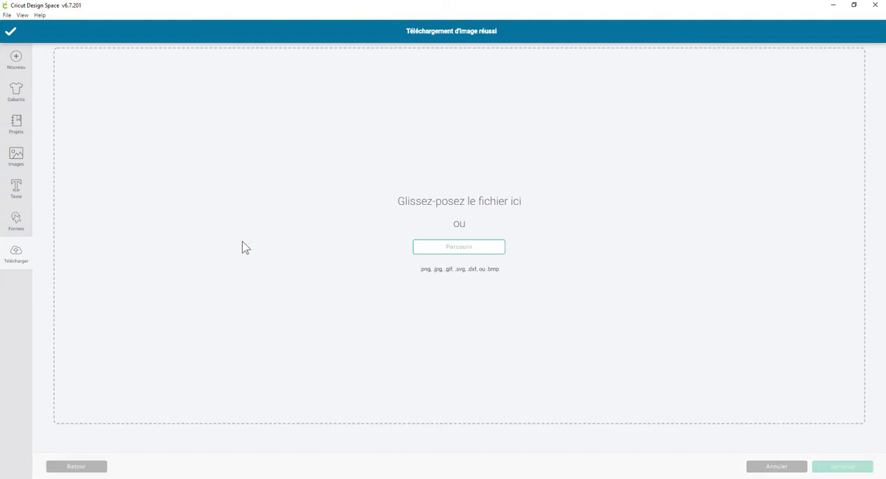
pyautogui.click(429, 250)
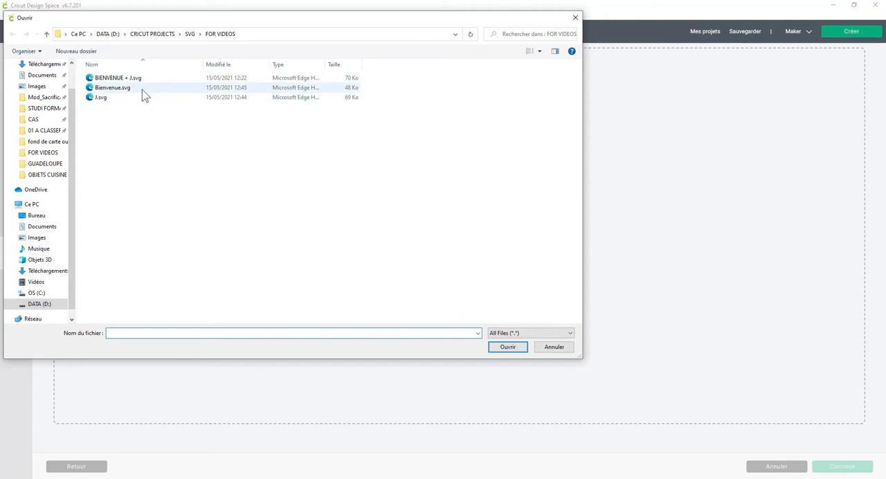
pyautogui.click(141, 89)
pyautogui.click(509, 348)
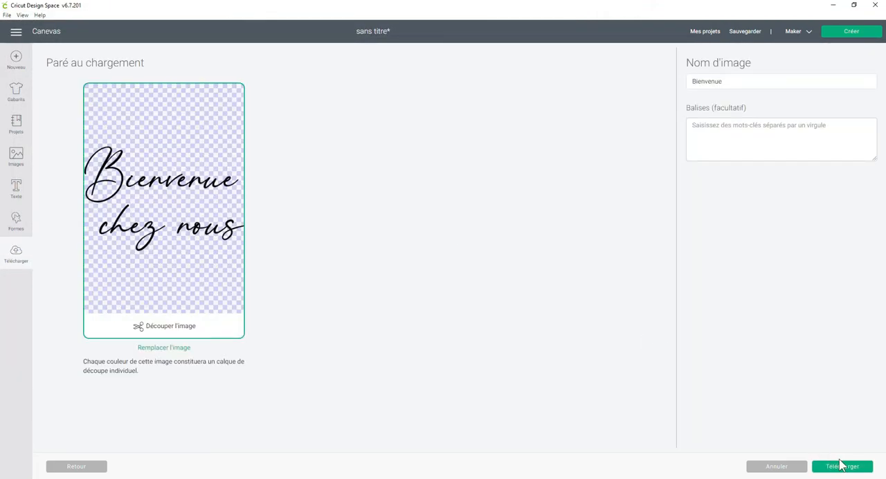
pyautogui.click(843, 467)
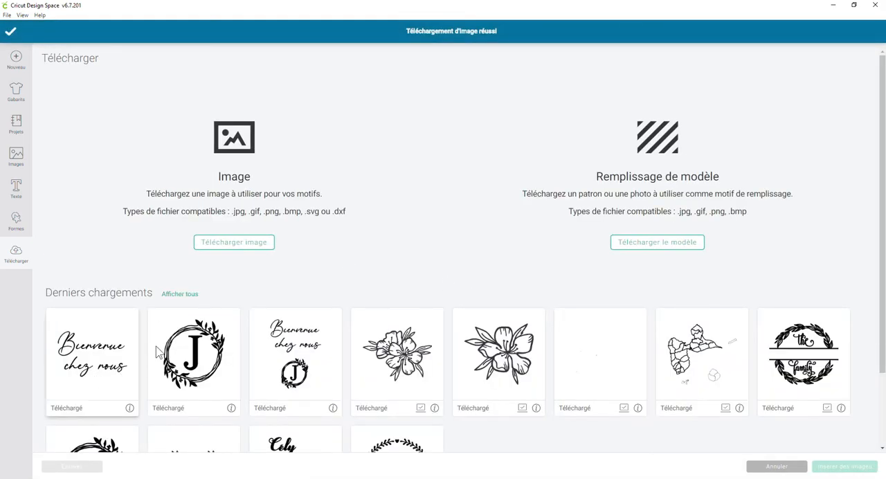
# - Insert the uploaded Bienvenue image, shrink it to about 21.9 × 14.3 cm and place it below the existing lettering
pyautogui.click(92, 383)
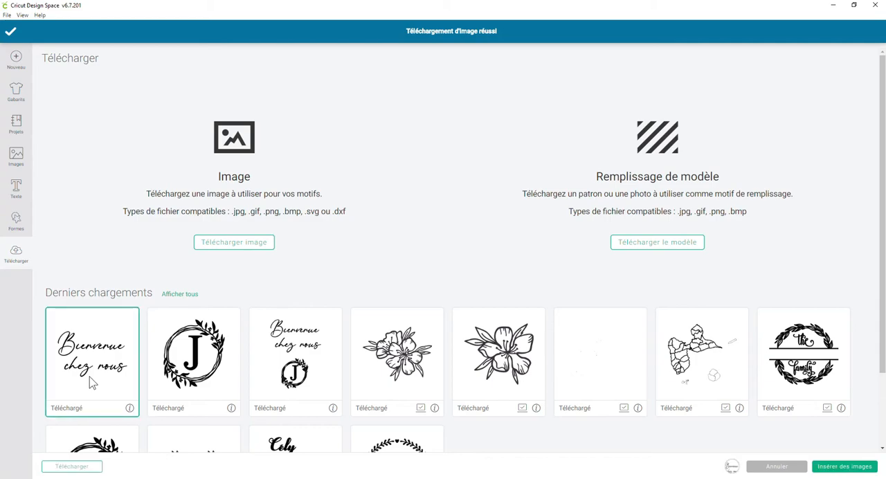
pyautogui.click(838, 470)
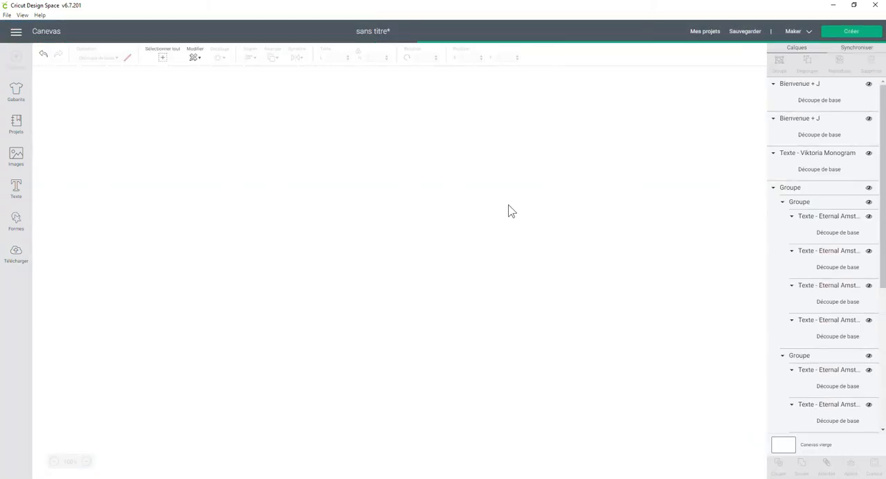
pyautogui.moveTo(256, 425); pyautogui.dragTo(238, 92)
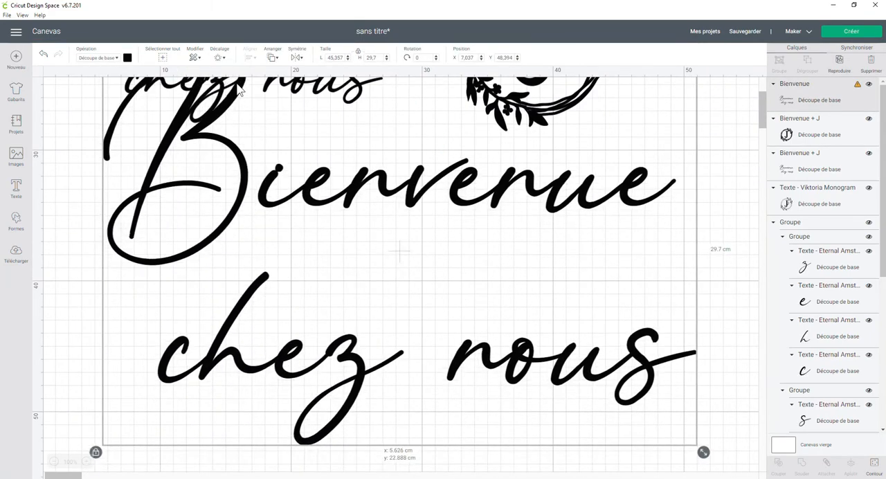
pyautogui.moveTo(704, 452); pyautogui.dragTo(394, 214)
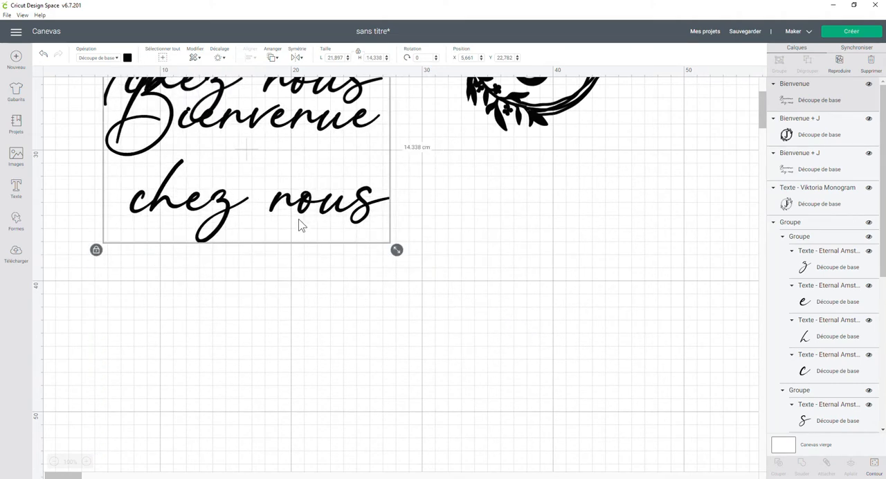
pyautogui.moveTo(301, 217); pyautogui.dragTo(293, 290)
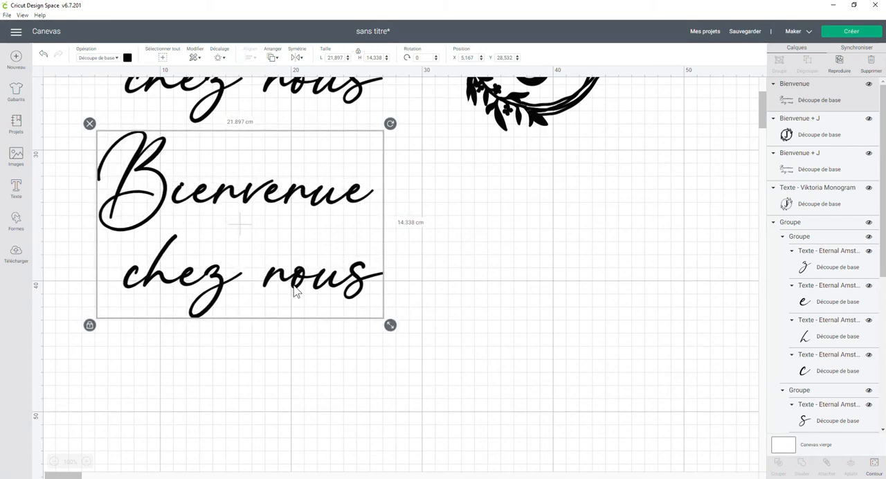
# - Insert the uploaded J monogram, shrink it to roughly match the existing monograms, and align it beside the new lettering
pyautogui.click(8, 259)
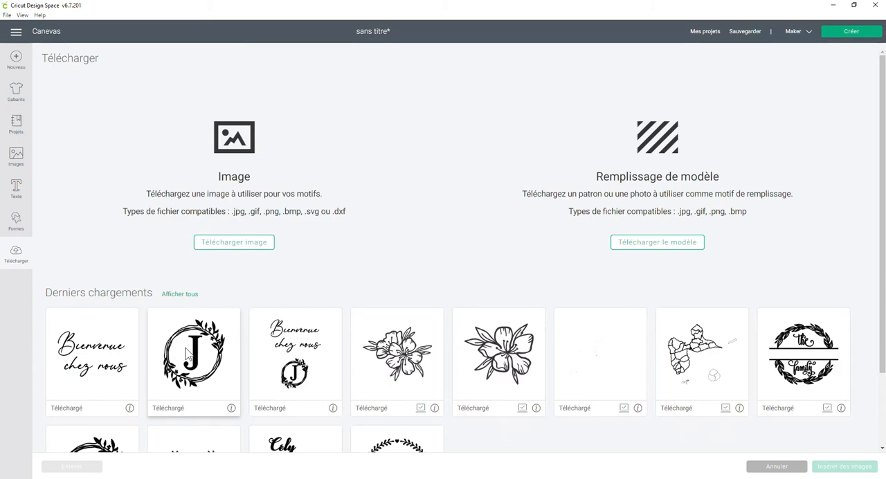
pyautogui.click(187, 353)
pyautogui.click(840, 466)
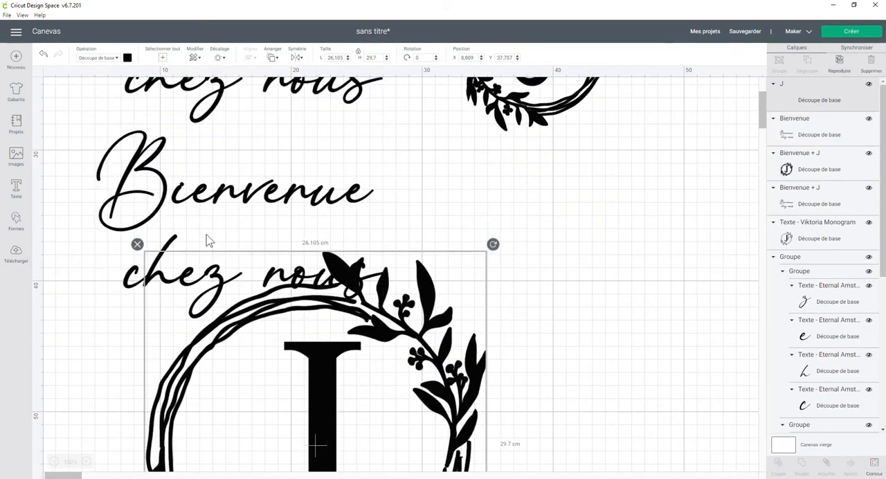
pyautogui.moveTo(297, 361); pyautogui.dragTo(469, 135)
pyautogui.moveTo(663, 421); pyautogui.dragTo(498, 240)
pyautogui.moveTo(467, 202); pyautogui.dragTo(518, 247)
pyautogui.moveTo(315, 208); pyautogui.dragTo(316, 214)
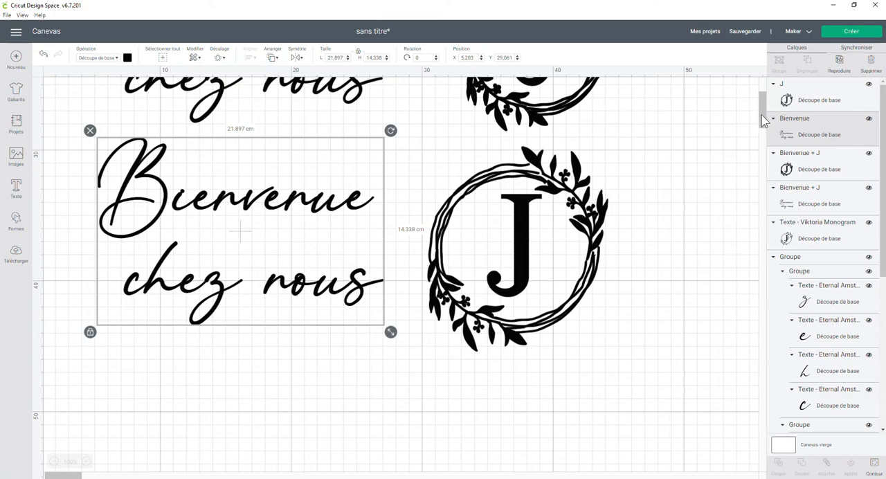
# - Compare the stroke thickness of the original, earlier thickened and newly inserted versions of the lettering and monogram
pyautogui.moveTo(763, 121); pyautogui.dragTo(761, 103)
pyautogui.scroll(-3, 759, 104)
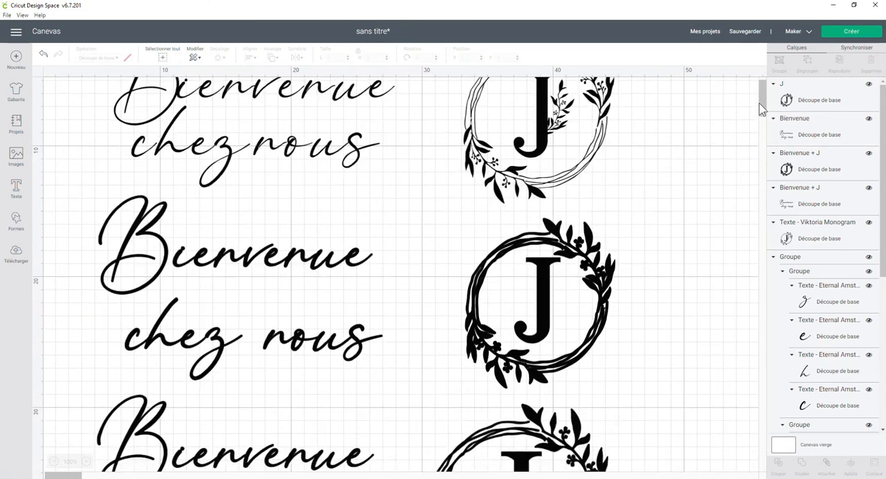
pyautogui.scroll(3, 759, 98)
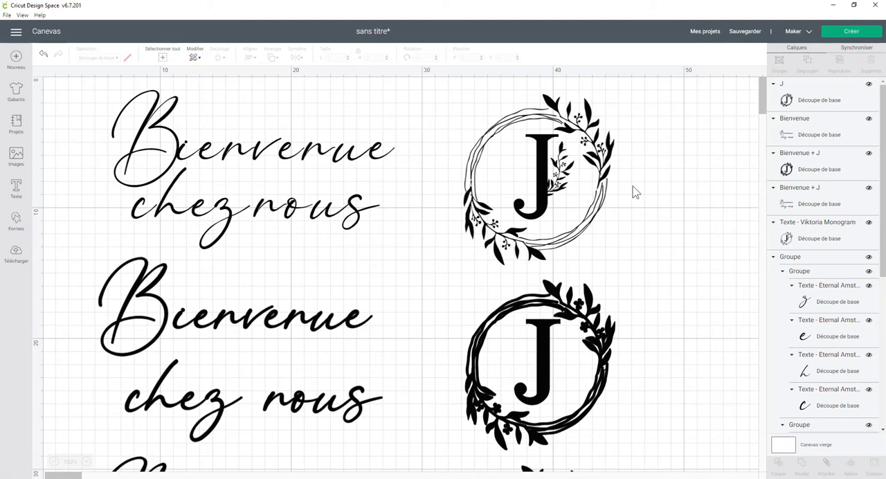
pyautogui.moveTo(762, 101); pyautogui.dragTo(766, 119)
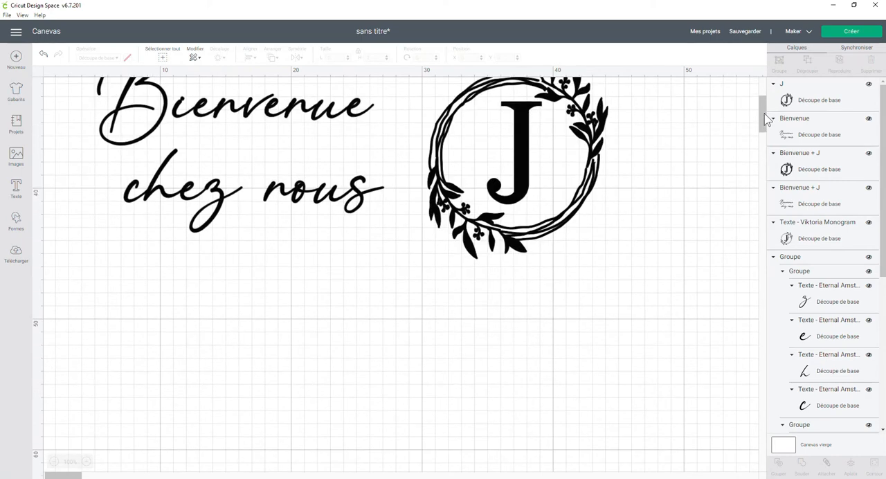
pyautogui.moveTo(768, 113); pyautogui.dragTo(767, 50)
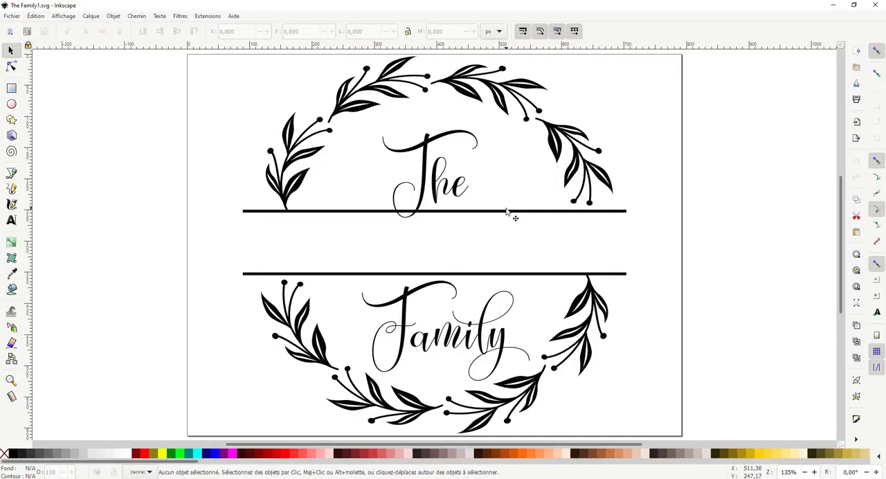
# - Switch to The Family1.svg in Inkscape and shrink the whole wreath design proportionally to about 430 × 420 px
pyautogui.click(506, 212)
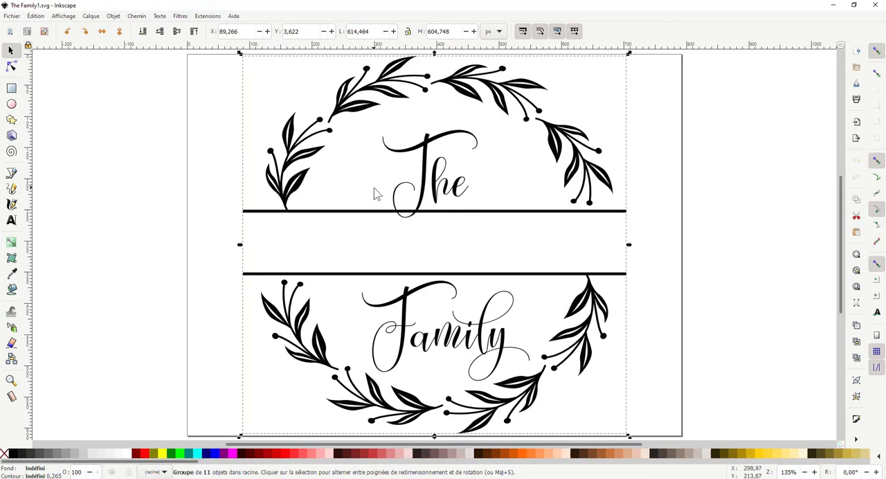
pyautogui.scroll(1, 530, 247)
pyautogui.click(474, 179)
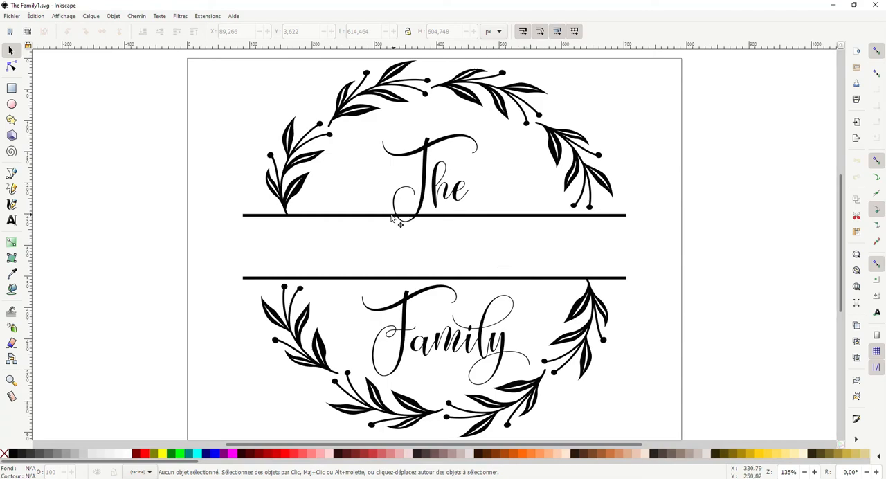
pyautogui.click(295, 138)
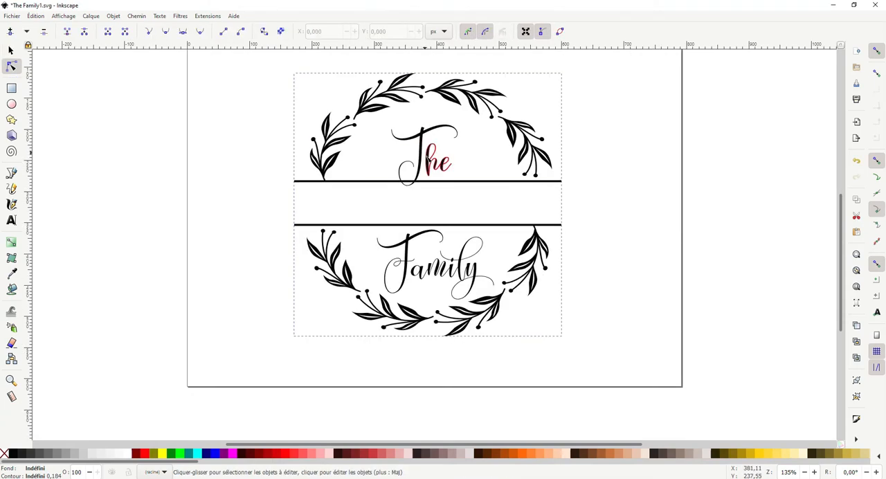
# - Dilate the combined path of the left branch, the T of "The" and the upper line, and deselect it
pyautogui.click(421, 137)
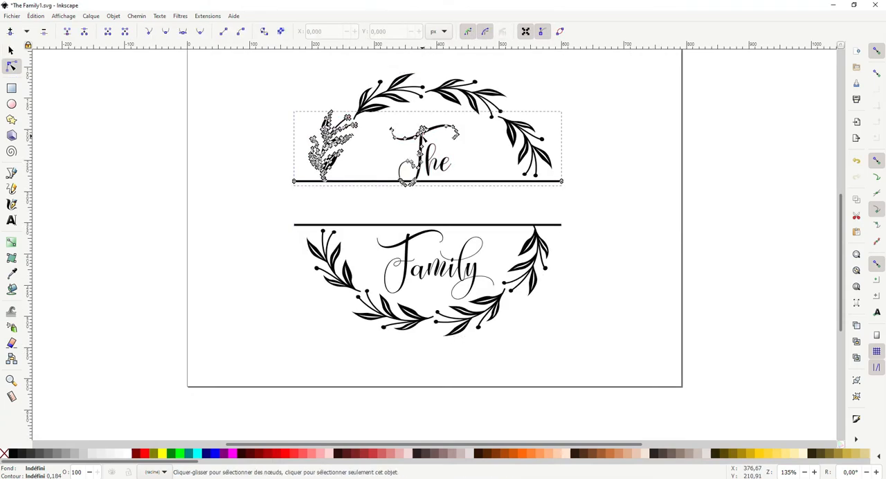
pyautogui.hotkey('ctrl', 'a')
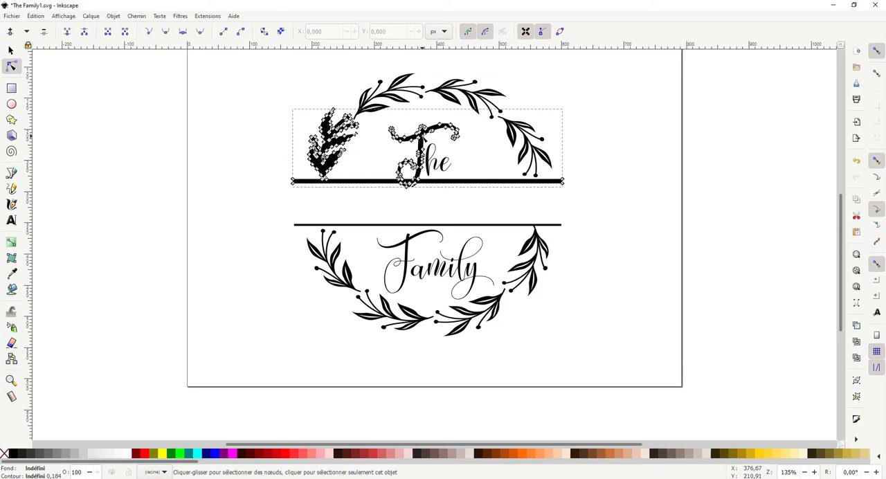
pyautogui.click(572, 145)
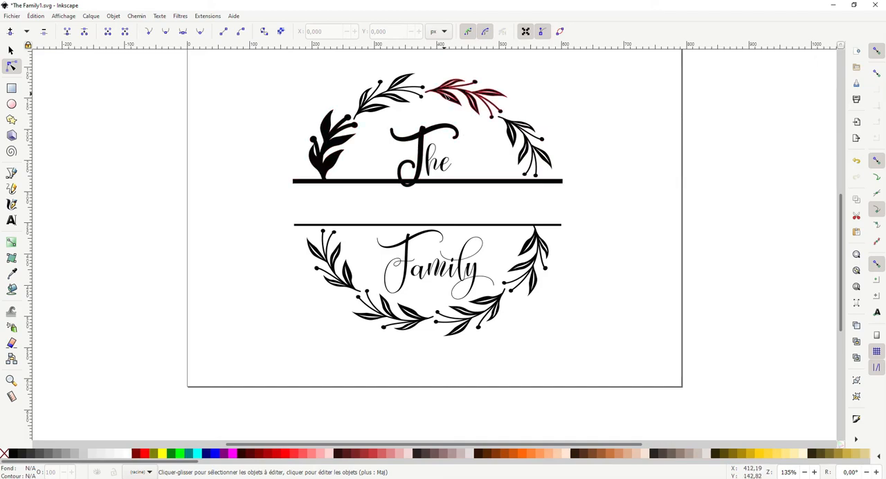
# - Show the path nodes of the branch at the upper left of the wreath, and deselect it
pyautogui.click(448, 95)
pyautogui.click(380, 100)
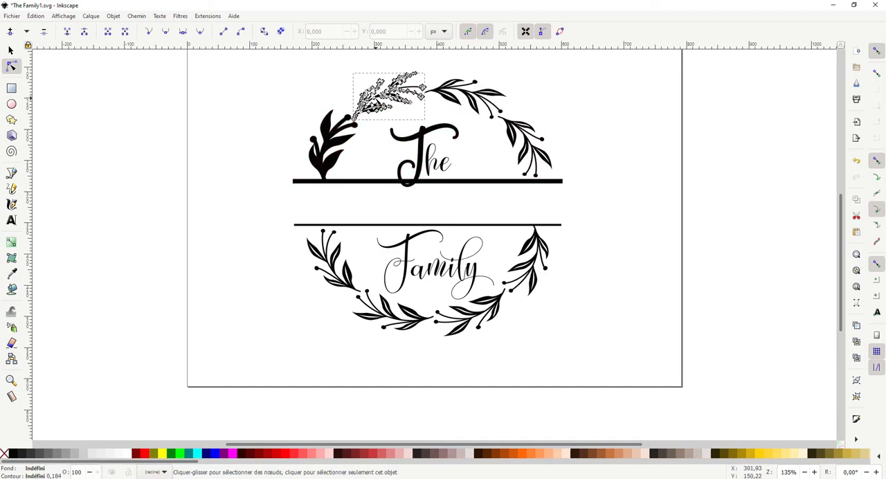
pyautogui.click(357, 148)
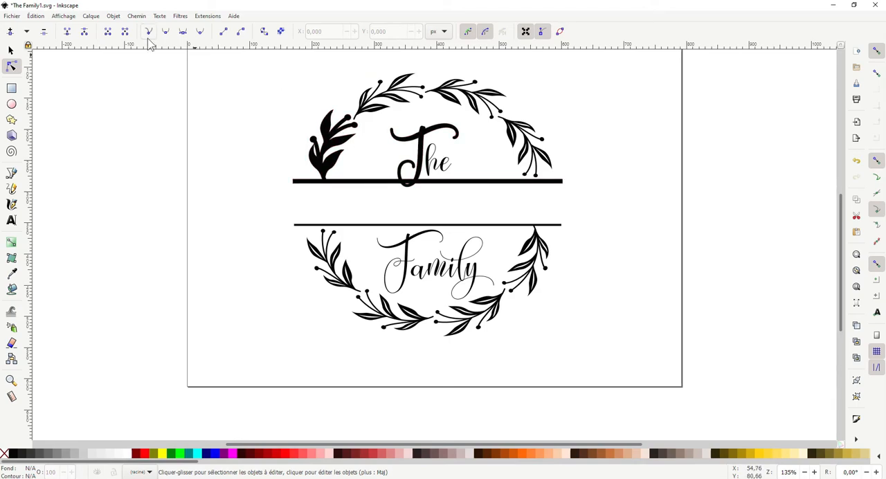
pyautogui.click(11, 50)
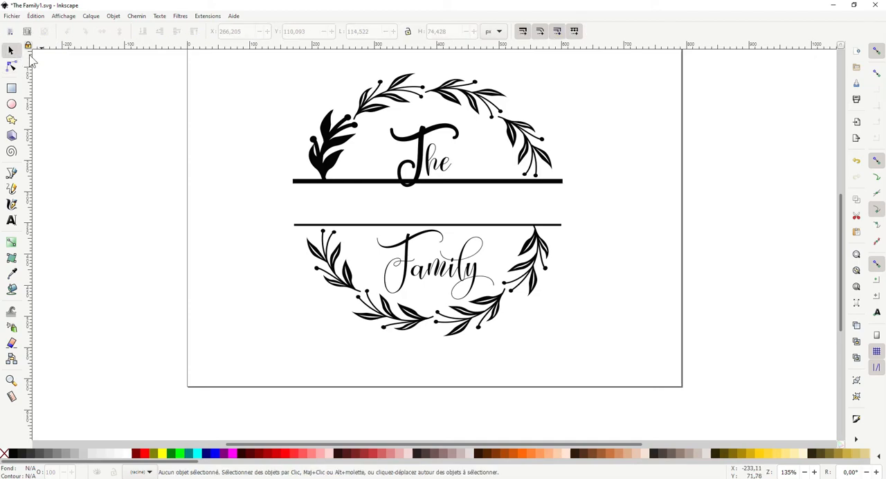
# - Try dilating the upper-left branch, and undo it together with the earlier dilation of the combined path
pyautogui.click(394, 102)
pyautogui.press('Escape')
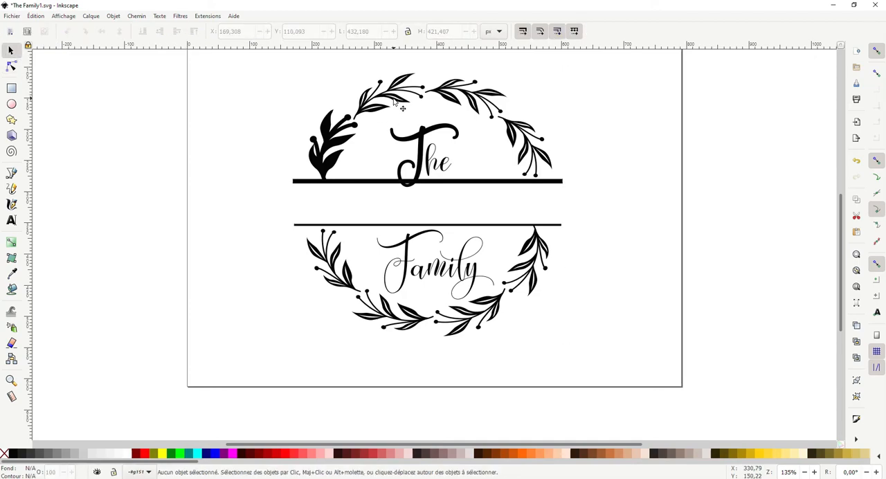
pyautogui.click(394, 102)
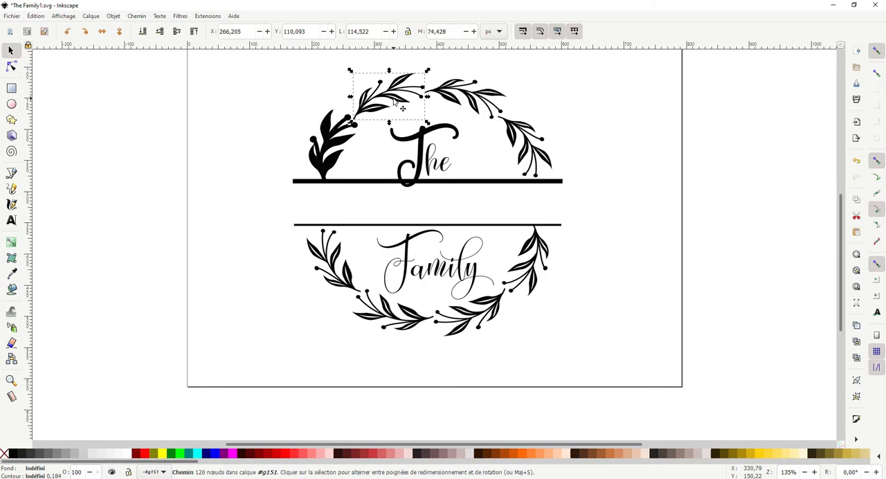
pyautogui.hotkey('ctrl', ')')
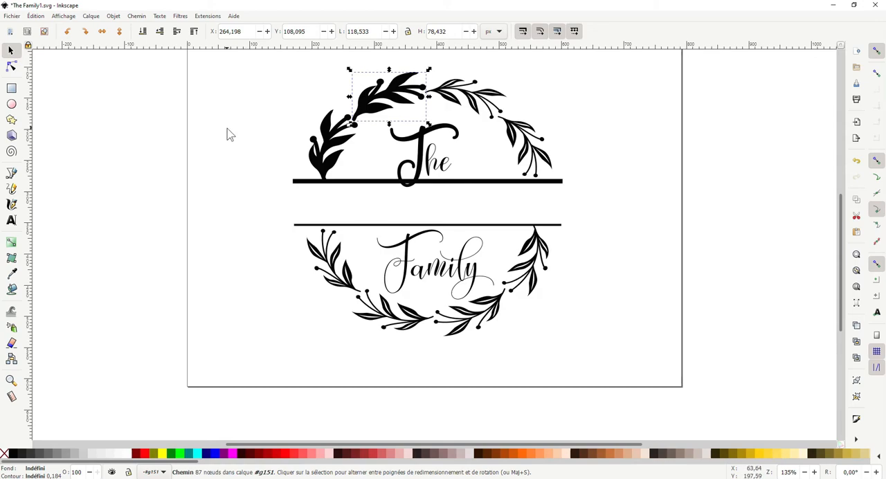
pyautogui.hotkey('ctrl', 'z')
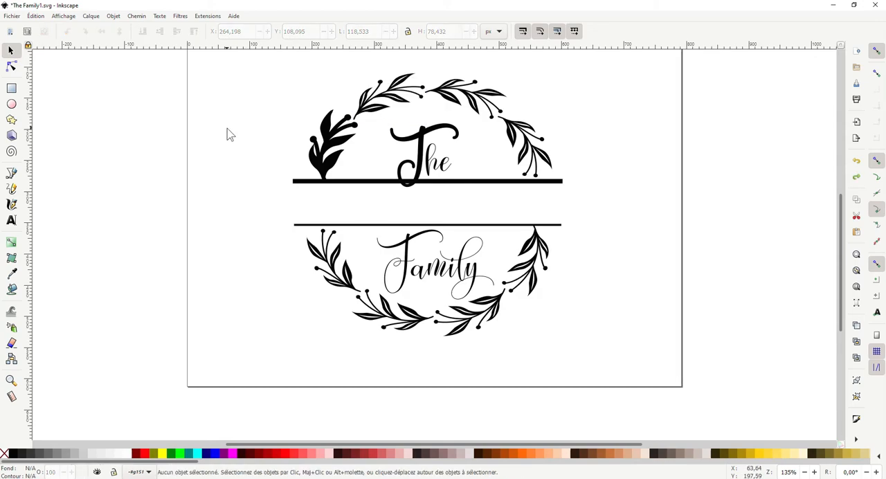
pyautogui.hotkey('ctrl', 'z')
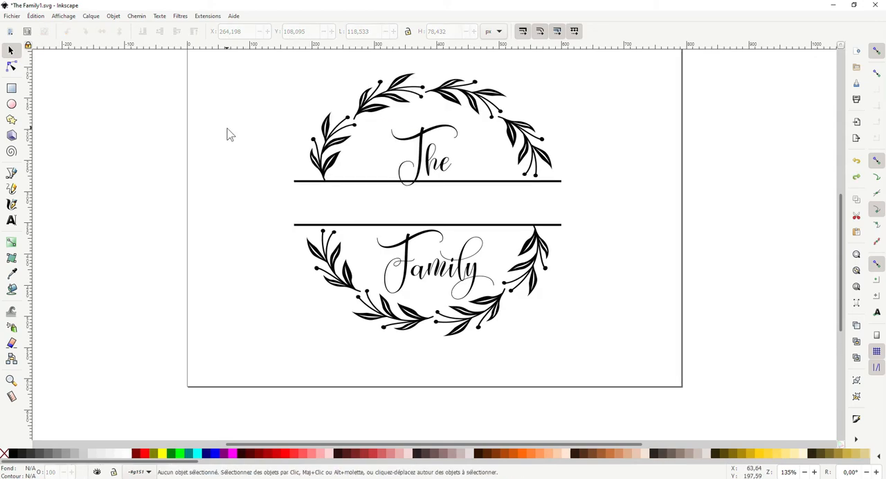
# - Dilate the combined path of the left branch, T and upper line once, and the letters "he" once
pyautogui.click(335, 135)
pyautogui.hotkey('ctrl', ')')
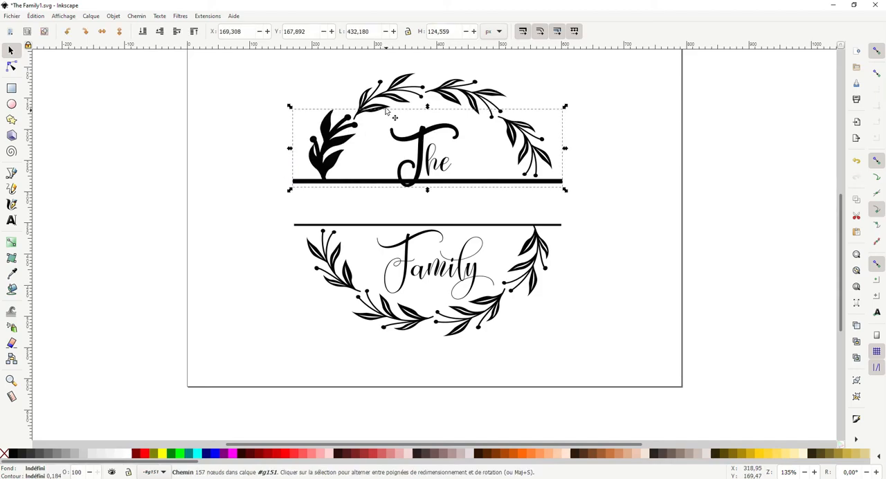
pyautogui.click(436, 177)
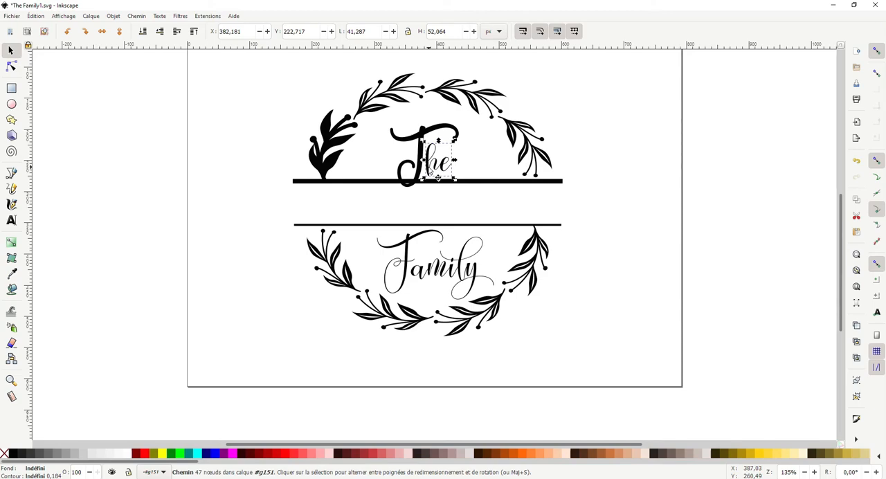
pyautogui.hotkey('ctrl', ')')
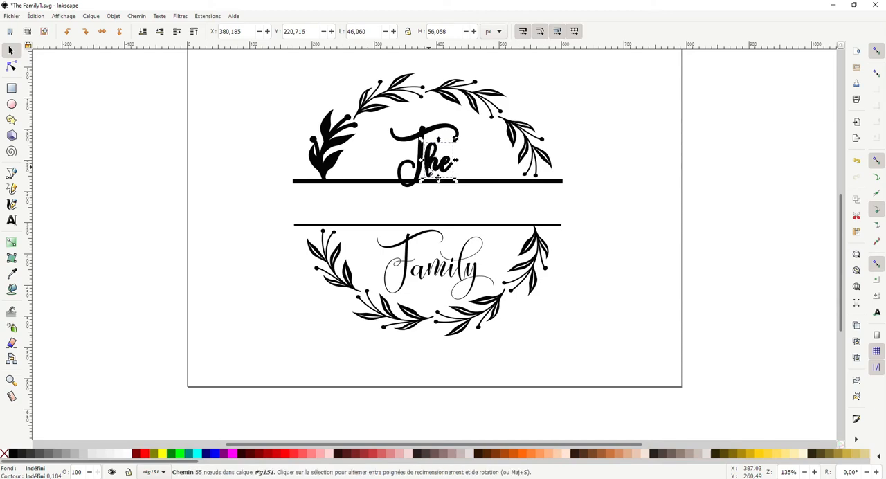
pyautogui.click(481, 177)
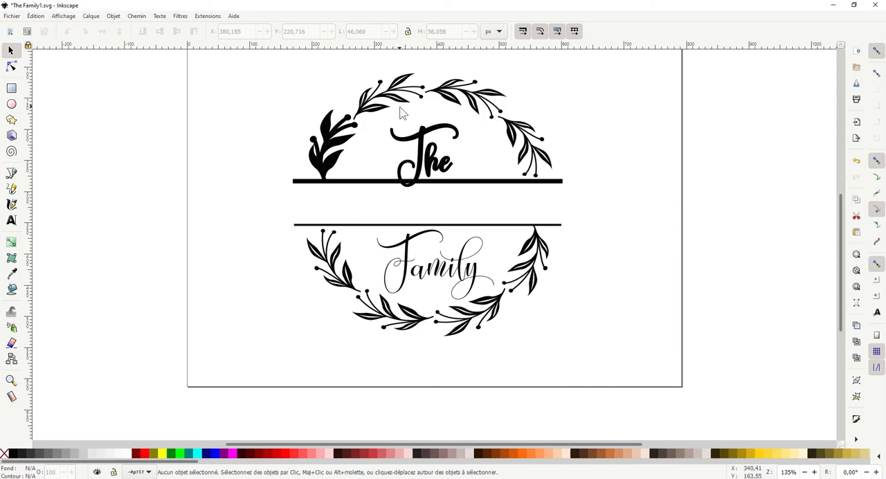
# - Dilate the three other branches above the lines and the lower-left, bottom-left and bottom-right branches one at a time
pyautogui.click(378, 106)
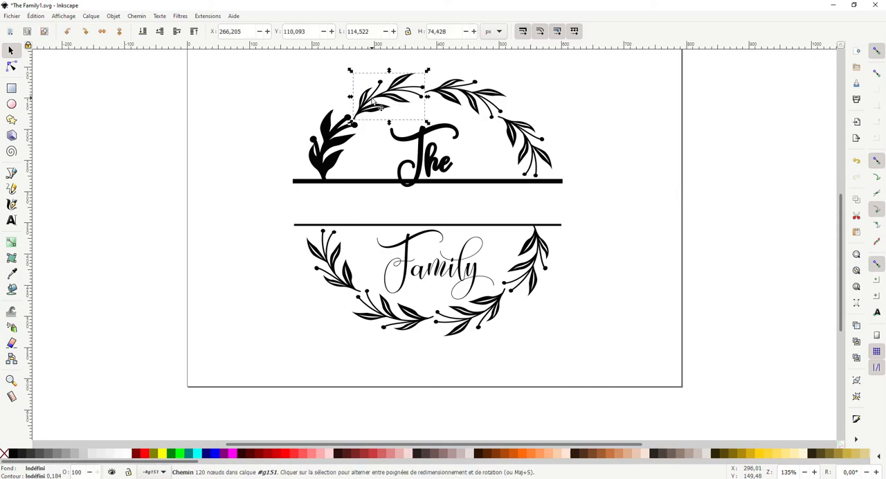
pyautogui.hotkey('ctrl', ')')
pyautogui.click(465, 95)
pyautogui.hotkey('ctrl', ')')
pyautogui.click(530, 137)
pyautogui.hotkey('ctrl', ')')
pyautogui.click(334, 265)
pyautogui.hotkey('ctrl', ')')
pyautogui.click(396, 315)
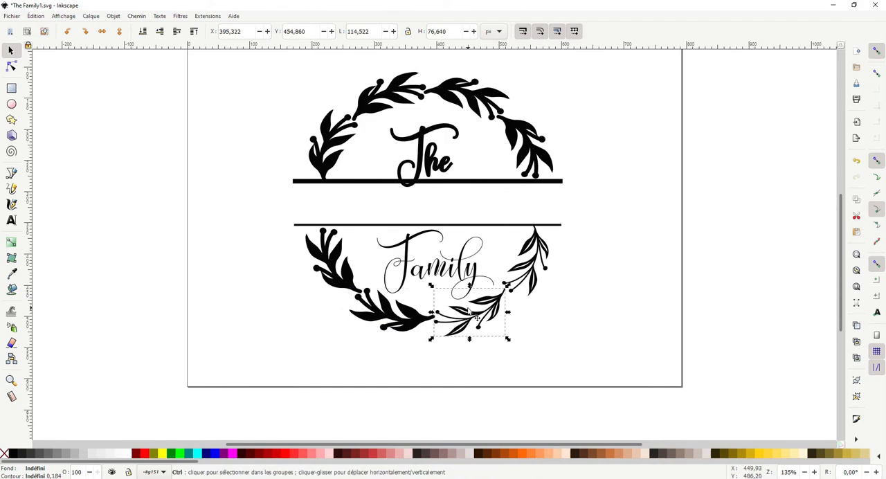
# - Dilate the lower-right branch with the lower line and all the letters of "Family", and deselect everything
pyautogui.hotkey('ctrl', ')')
pyautogui.click(532, 251)
pyautogui.hotkey('ctrl', ')')
pyautogui.click(409, 254)
pyautogui.click(428, 260)
pyautogui.click(460, 265)
pyautogui.hotkey('ctrl', ')')
pyautogui.click(402, 248)
pyautogui.hotkey('ctrl', ')')
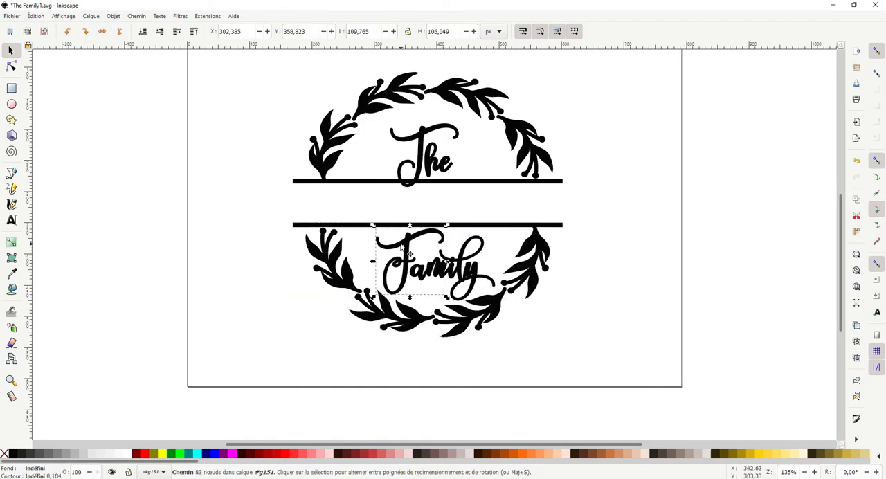
pyautogui.doubleClick(661, 243)
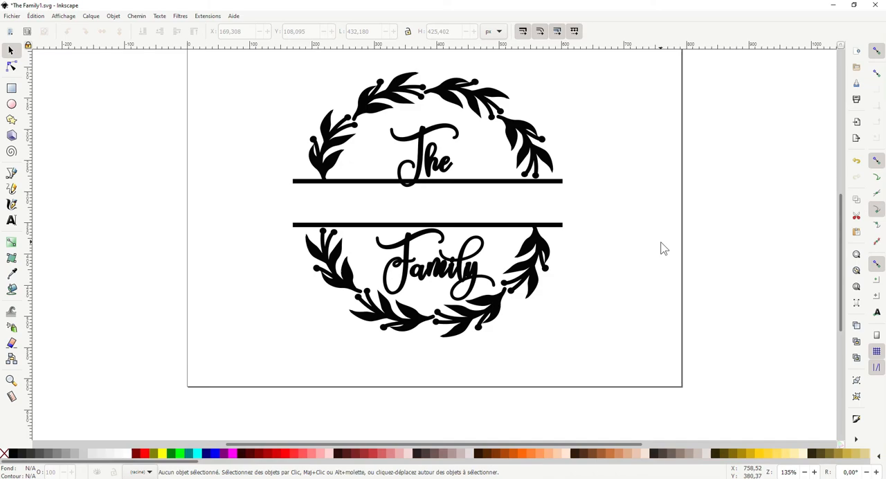
# - Undo all the dilations so that every branch, line and letter of the small design is thin again
pyautogui.hotkey('ctrl', 'z')
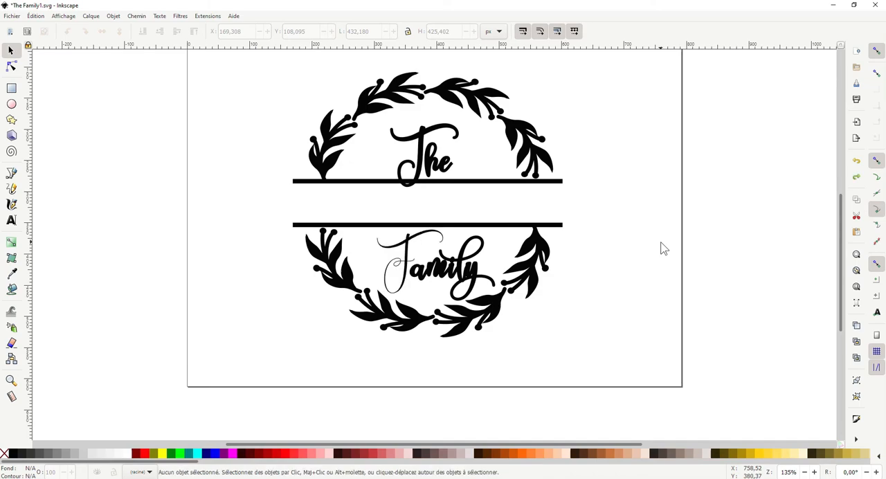
pyautogui.press('z')
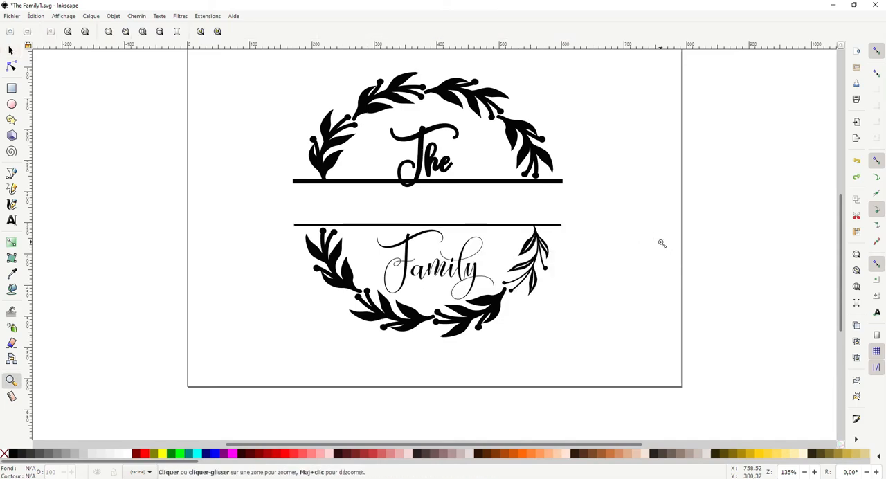
pyautogui.hotkey('ctrl', 'z')
pyautogui.hotkey('ctrl', 'z')
pyautogui.hotkey('ctrl', 'z')
pyautogui.hotkey('ctrl', 'z')
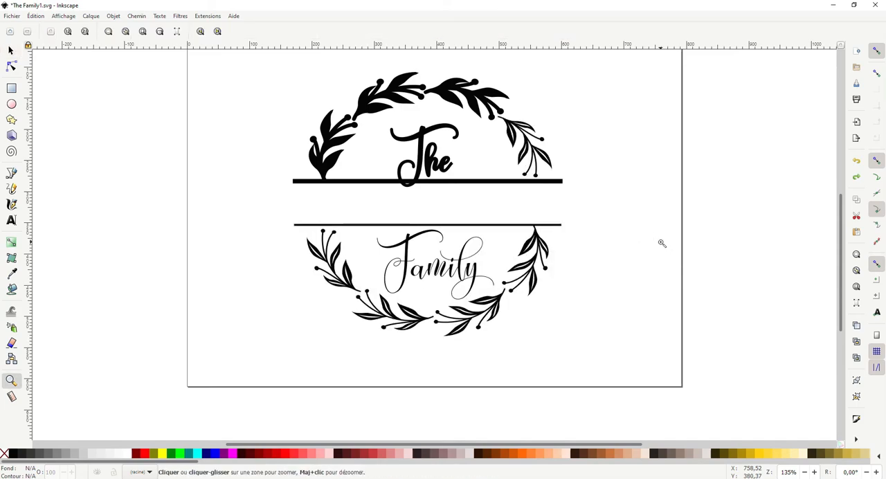
pyautogui.hotkey('ctrl', 'z')
pyautogui.hotkey('ctrl', 'z')
pyautogui.hotkey('ctrl', 'z')
pyautogui.hotkey('ctrl', 'z')
pyautogui.hotkey('ctrl', 'z')
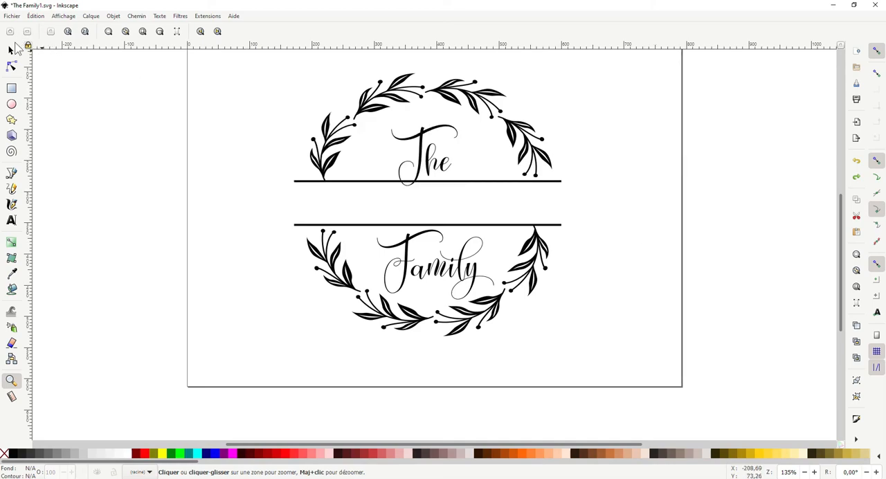
# - Enlarge the whole wreath group proportionally to about 5396 × 5311 px, well beyond the page
pyautogui.click(12, 50)
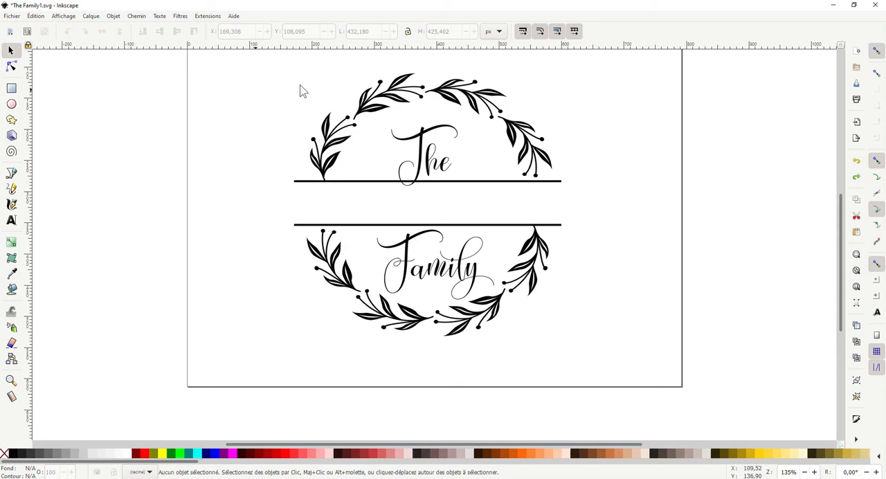
pyautogui.moveTo(841, 248); pyautogui.dragTo(841, 227)
pyautogui.click(541, 205)
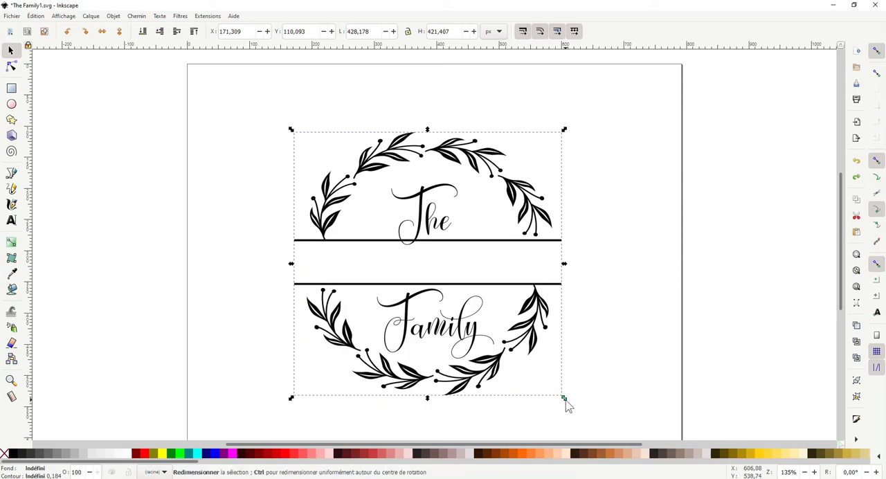
pyautogui.press('-')
pyautogui.press('-')
pyautogui.press('-')
pyautogui.press('-')
pyautogui.press('-')
pyautogui.press('-')
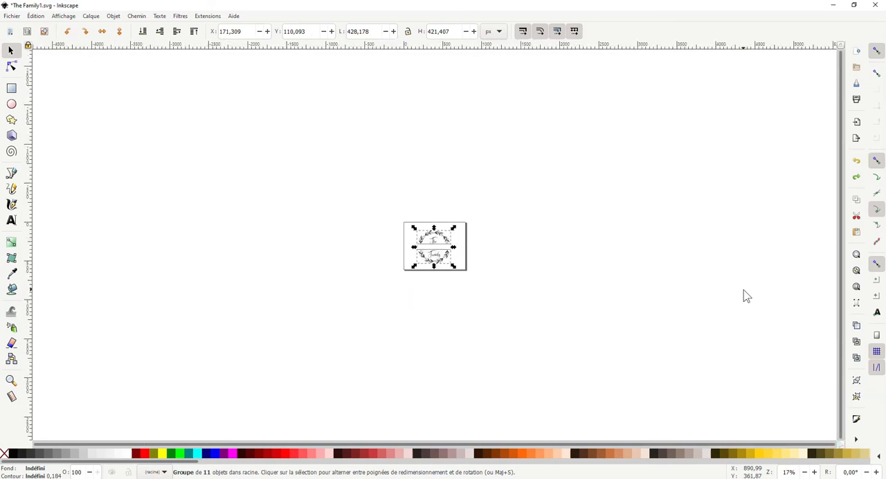
pyautogui.press('-')
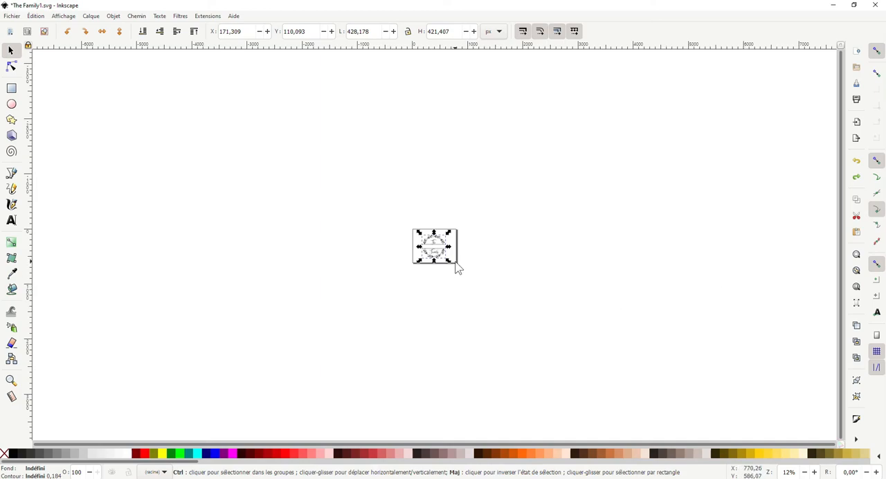
pyautogui.moveTo(453, 270); pyautogui.dragTo(664, 402)
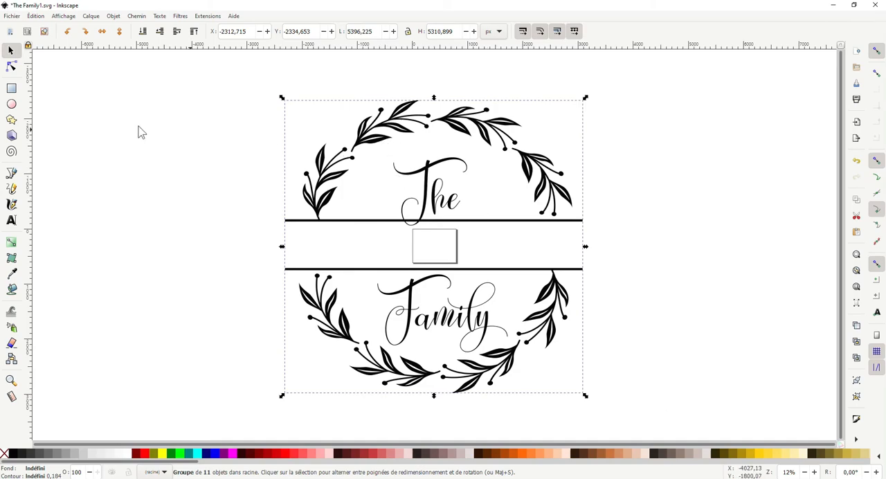
# - Select the combined path of the left branch, T and upper line inside the enlarged group and show its nodes
pyautogui.click(428, 170)
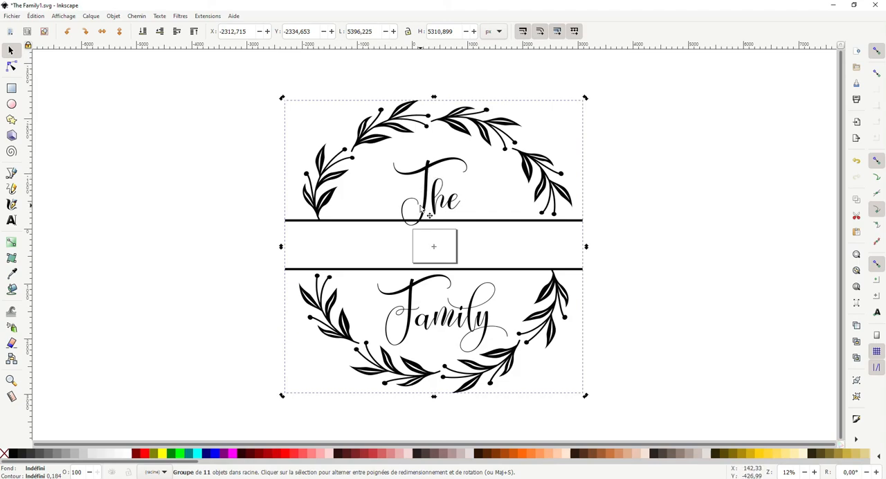
pyautogui.press('Escape')
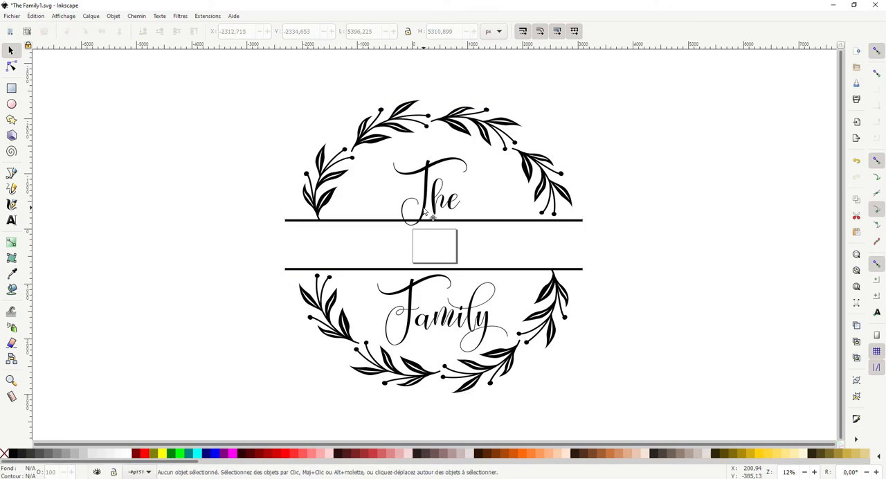
pyautogui.click(415, 206)
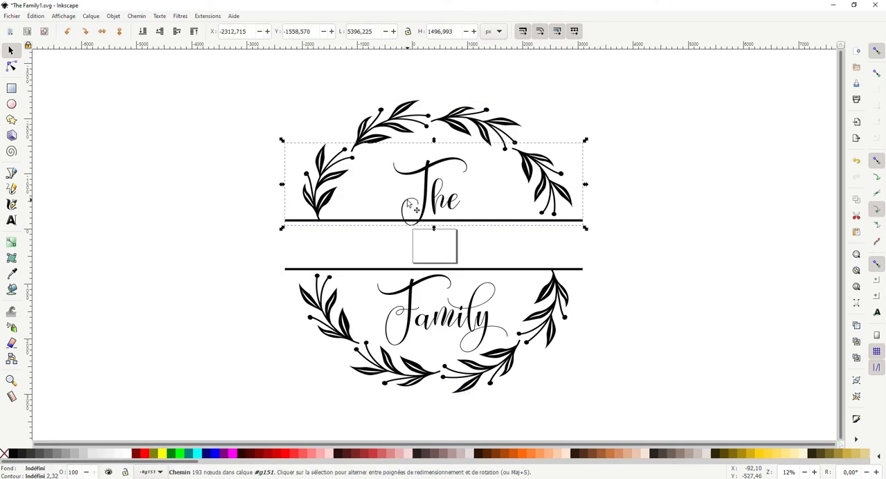
pyautogui.doubleClick(409, 203)
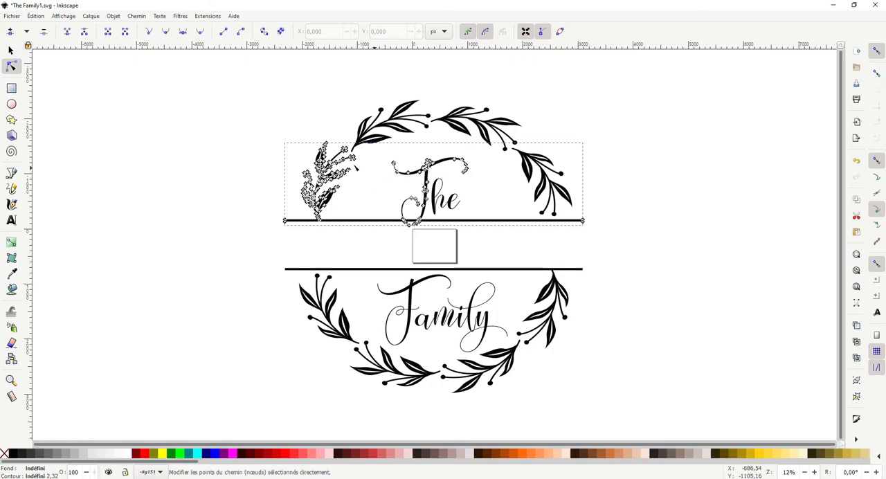
pyautogui.click(11, 51)
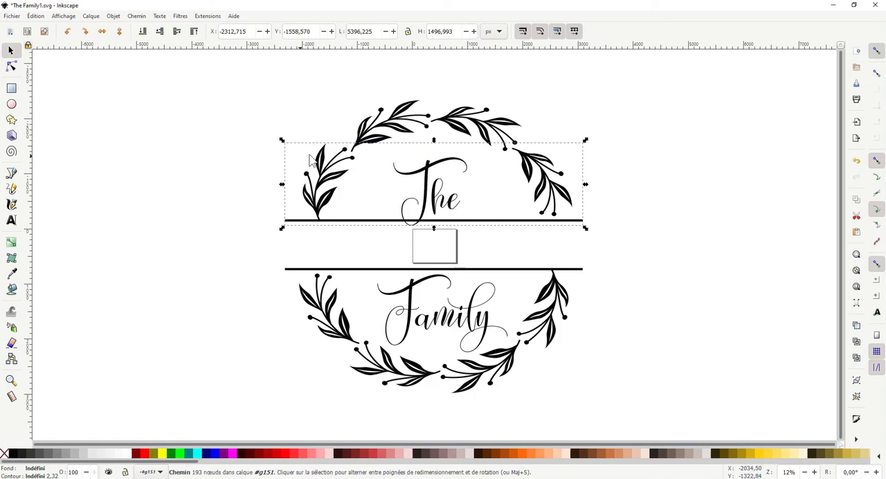
# - Dilate the combined path of the left branch, T and upper line five times on the enlarged design
pyautogui.click(329, 165)
pyautogui.press('ctrl')
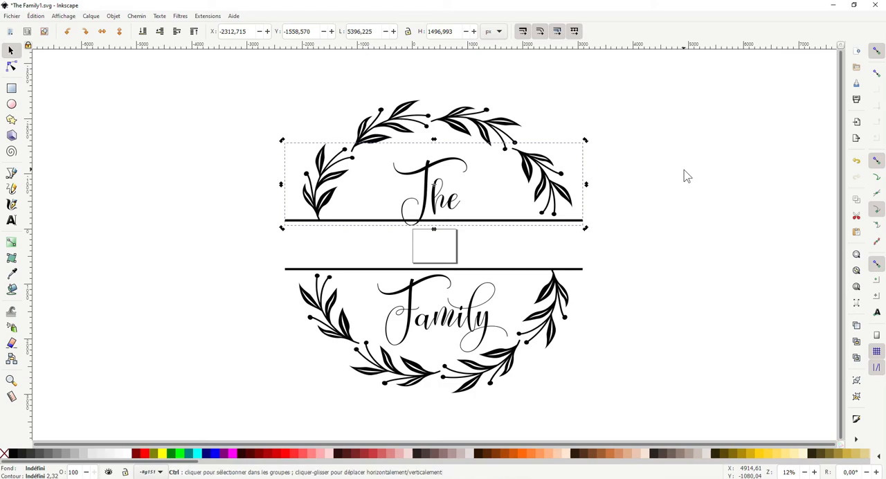
pyautogui.hotkey('ctrl', '+')
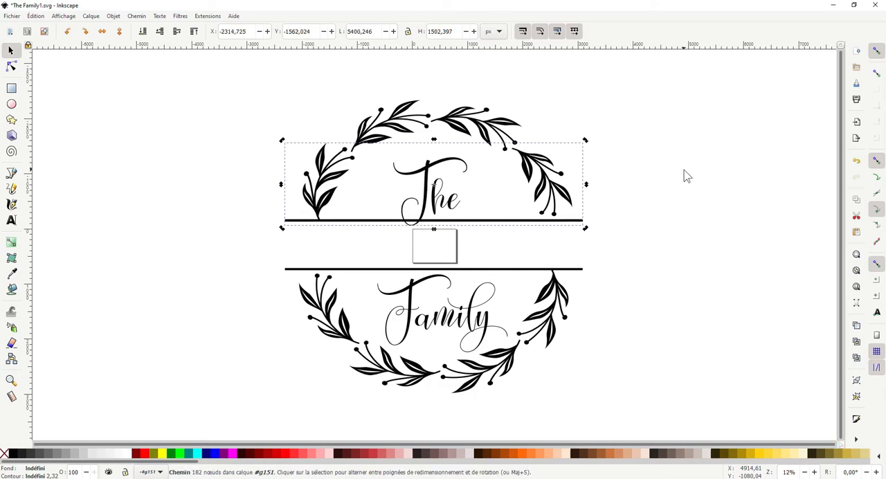
pyautogui.hotkey('ctrl', '+')
pyautogui.hotkey('ctrl', '+')
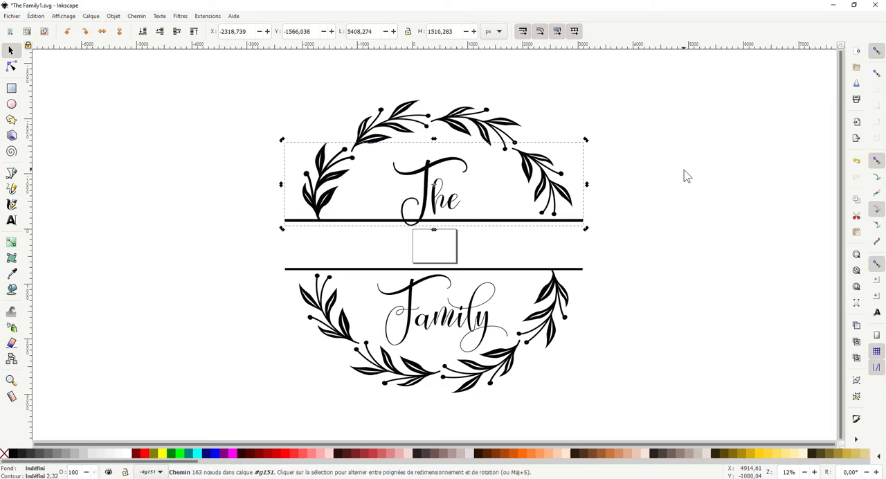
pyautogui.hotkey('ctrl', '+')
pyautogui.hotkey('ctrl', '+')
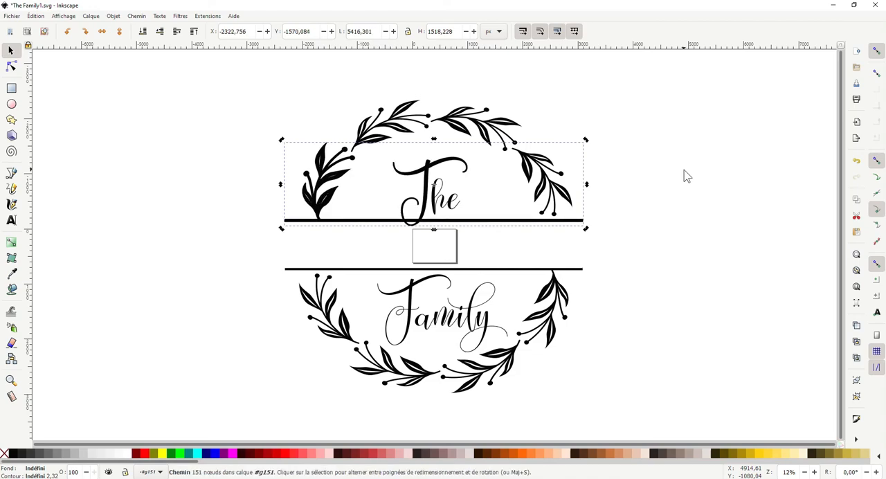
# - Undo the last three dilations of the combined path
pyautogui.hotkey('ctrl', '+')
pyautogui.hotkey('ctrl', '+')
pyautogui.hotkey('ctrl', '+')
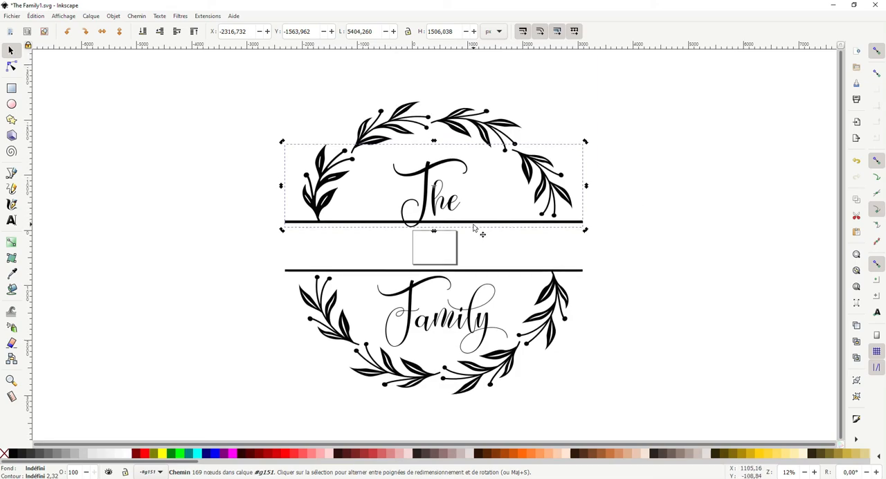
# - Dilate the "he" path of the word The twice on the enlarged design and clear the selection
pyautogui.click(442, 207)
pyautogui.hotkey('ctrl', ')')
pyautogui.hotkey('ctrl', ')')
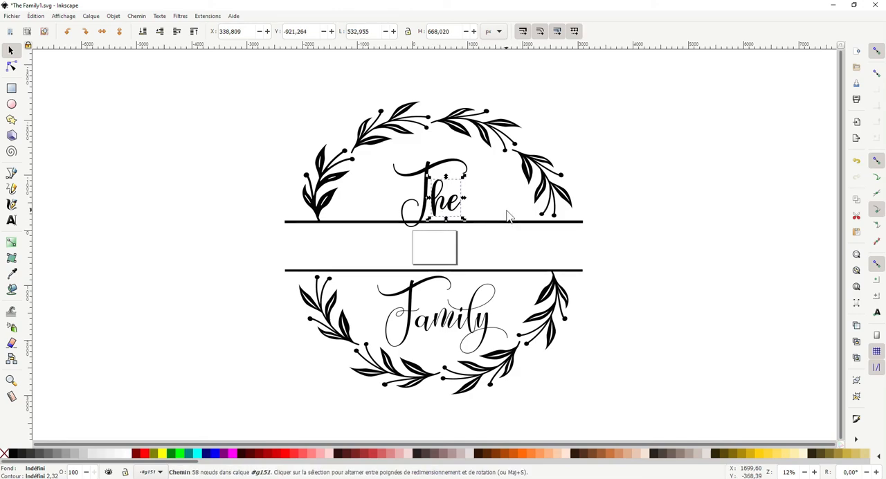
pyautogui.press('Escape')
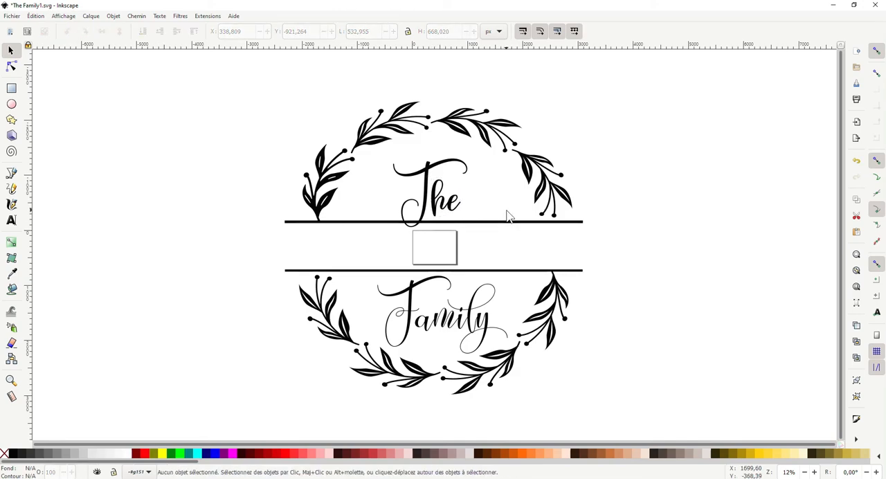
# - Select the capital F of the word Family inside the group and dilate its path
pyautogui.click(417, 313)
pyautogui.press('ctrl')
pyautogui.keyDown('ctrl'); pyautogui.click(418, 315); pyautogui.keyUp('ctrl')
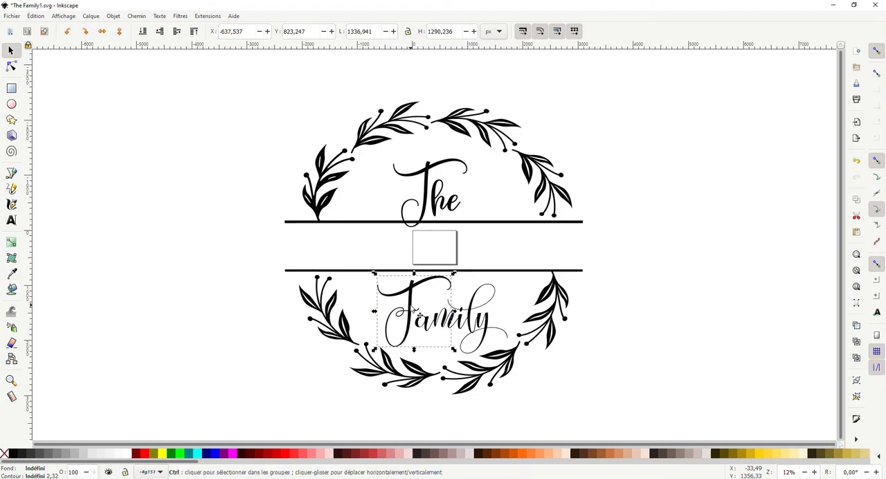
pyautogui.keyDown('ctrl'); pyautogui.keyDown('alt'); pyautogui.click(418, 315); pyautogui.keyUp('alt'); pyautogui.keyUp('ctrl')
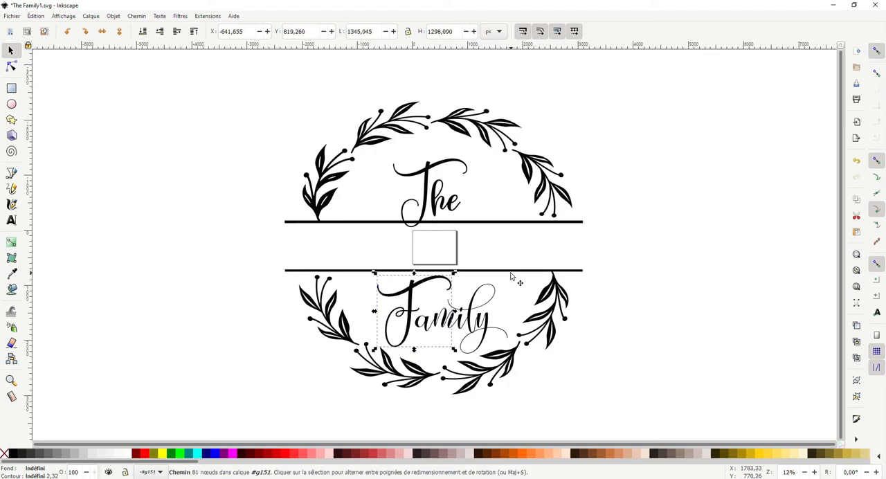
# - Select the "amily" path inside the group and dilate it to match the capital F
pyautogui.keyDown('ctrl'); pyautogui.keyDown('alt'); pyautogui.click(477, 325); pyautogui.keyUp('alt'); pyautogui.keyUp('ctrl')
pyautogui.keyDown('ctrl'); pyautogui.keyDown('alt'); pyautogui.click(476, 326); pyautogui.keyUp('alt'); pyautogui.keyUp('ctrl')
pyautogui.press('ctrl')
pyautogui.keyDown('ctrl'); pyautogui.keyDown('alt'); pyautogui.click(476, 326); pyautogui.keyUp('alt'); pyautogui.keyUp('ctrl')
pyautogui.press('ctrl')
pyautogui.keyDown('ctrl'); pyautogui.keyDown('alt'); pyautogui.click(477, 326); pyautogui.keyUp('alt'); pyautogui.keyUp('ctrl')
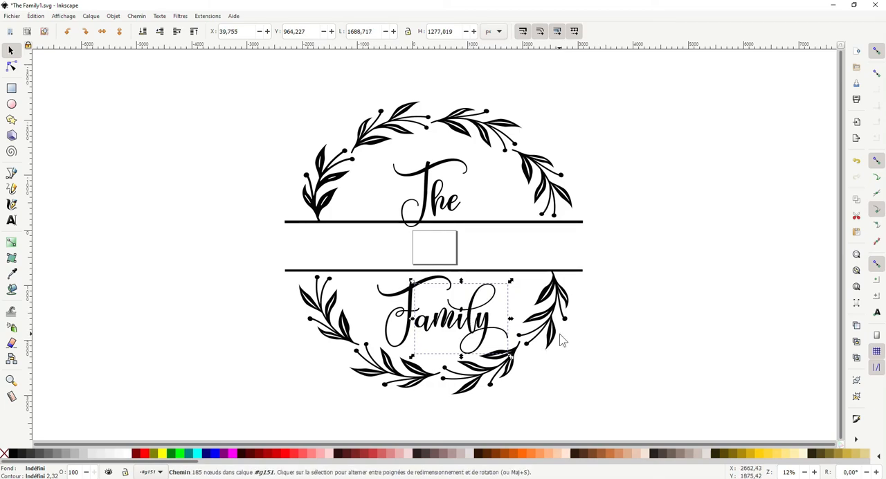
# - Show the nodes of the combined path containing the upper line, and those of the combined path containing the lower line
pyautogui.click(604, 217)
pyautogui.click(317, 179)
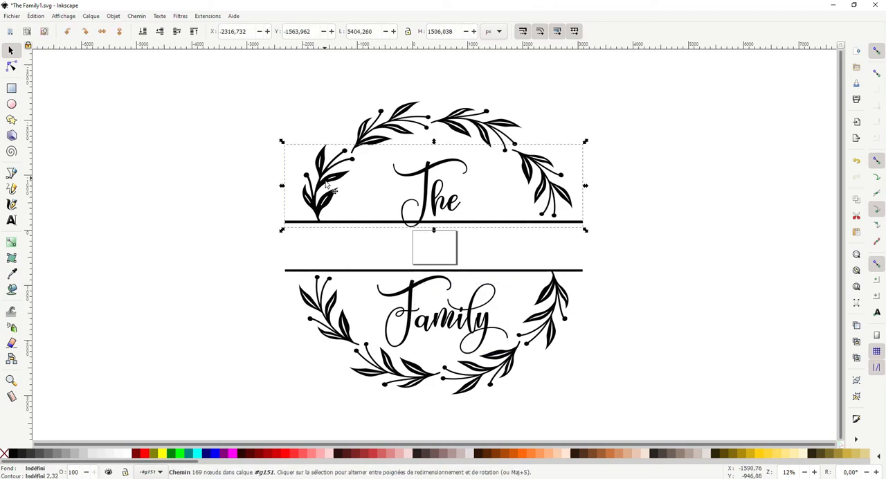
pyautogui.press('n')
pyautogui.click(342, 177)
pyautogui.click(358, 160)
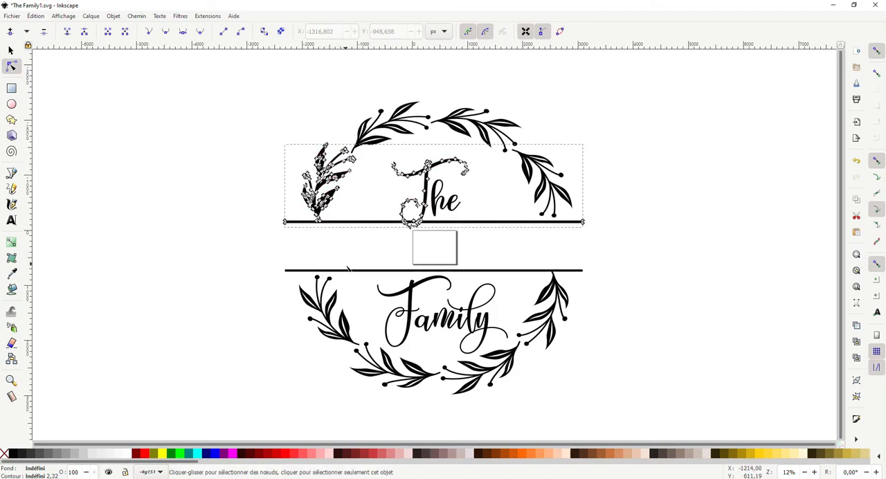
pyautogui.click(356, 270)
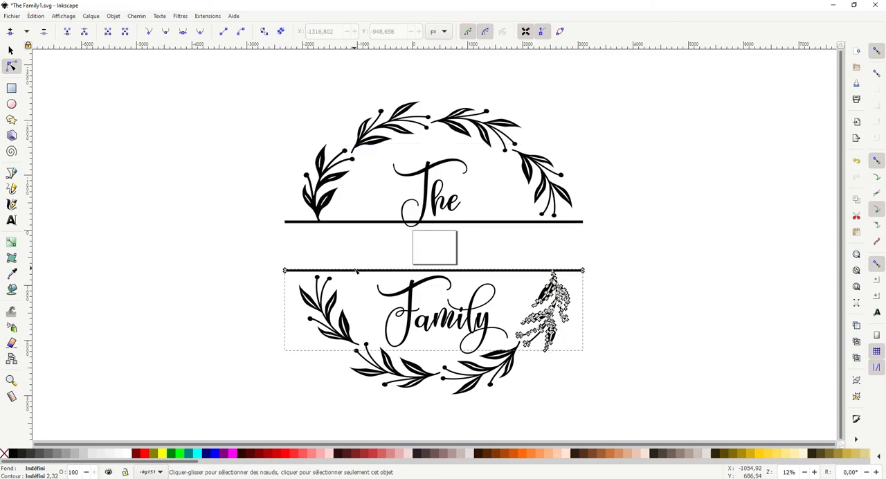
pyautogui.click(356, 272)
pyautogui.click(355, 272)
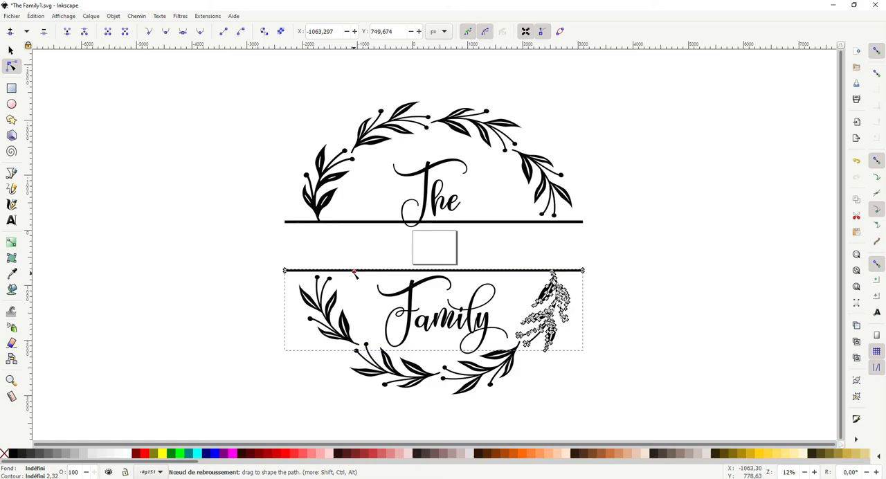
pyautogui.press('Escape')
# - Go around the wreath branch by branch with the Node tool, dilate the branches that are still thin, and clear the selection
pyautogui.click(312, 272)
pyautogui.click(317, 326)
pyautogui.click(325, 322)
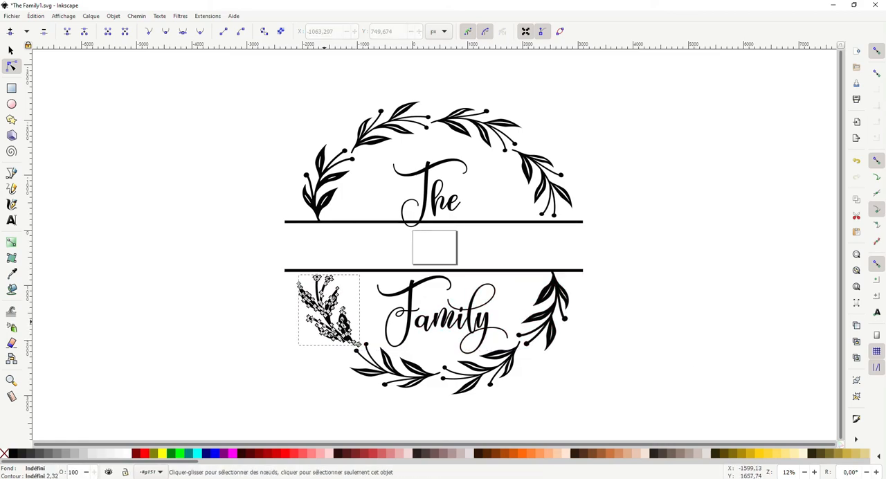
pyautogui.click(394, 374)
pyautogui.click(479, 372)
pyautogui.click(539, 212)
pyautogui.click(533, 167)
pyautogui.click(482, 123)
pyautogui.click(393, 124)
pyautogui.click(323, 177)
pyautogui.click(796, 239)
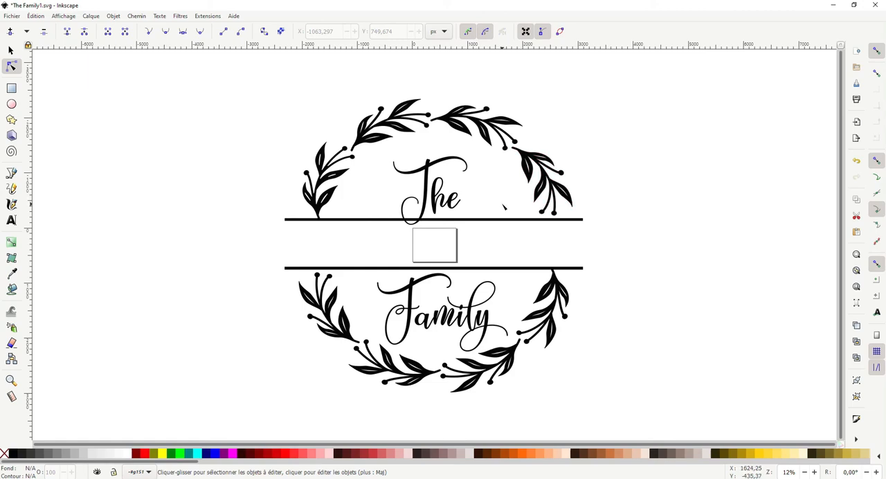
# - Leave the group and scale the whole wreath proportionally down to about 402 × 395 px, inside the page
pyautogui.click(11, 53)
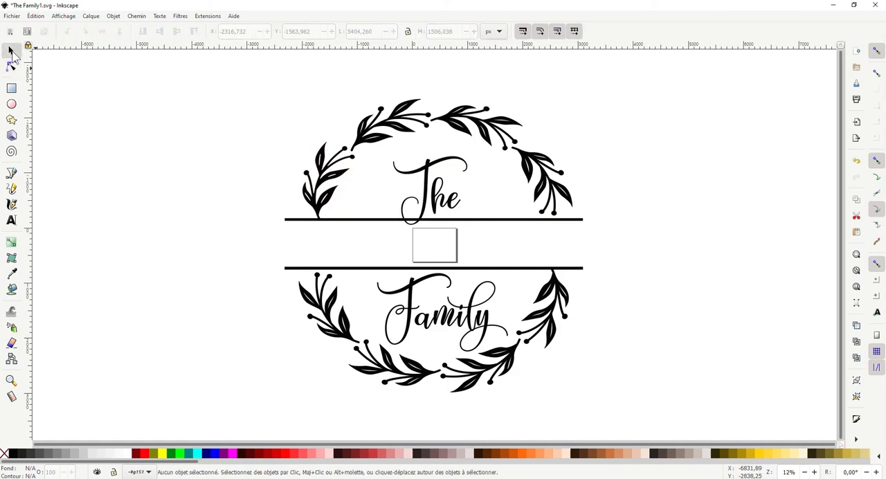
pyautogui.click(354, 123)
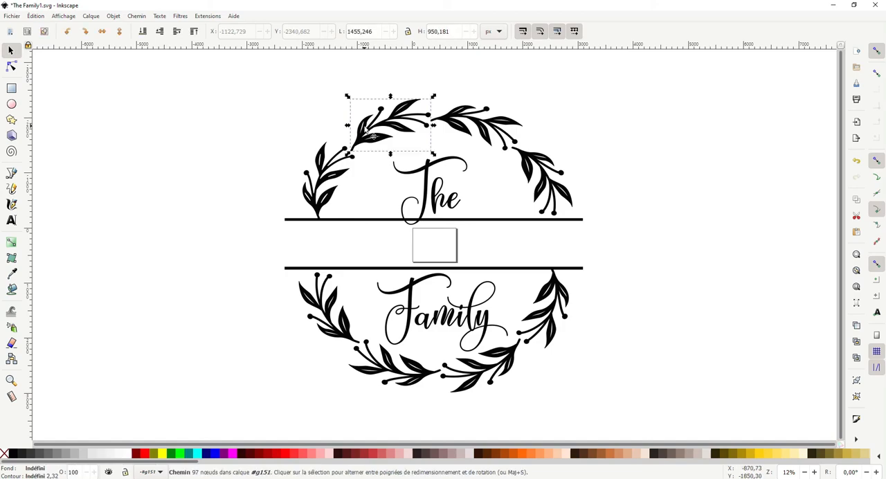
pyautogui.click(320, 121)
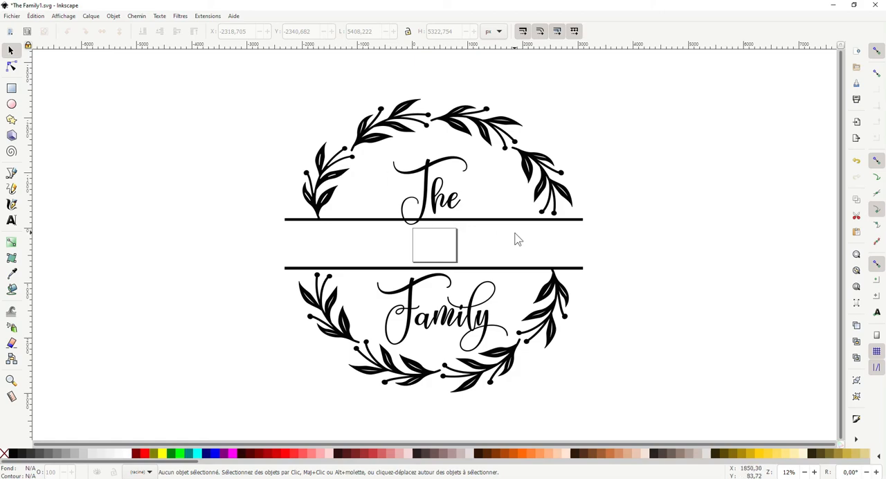
pyautogui.click(551, 309)
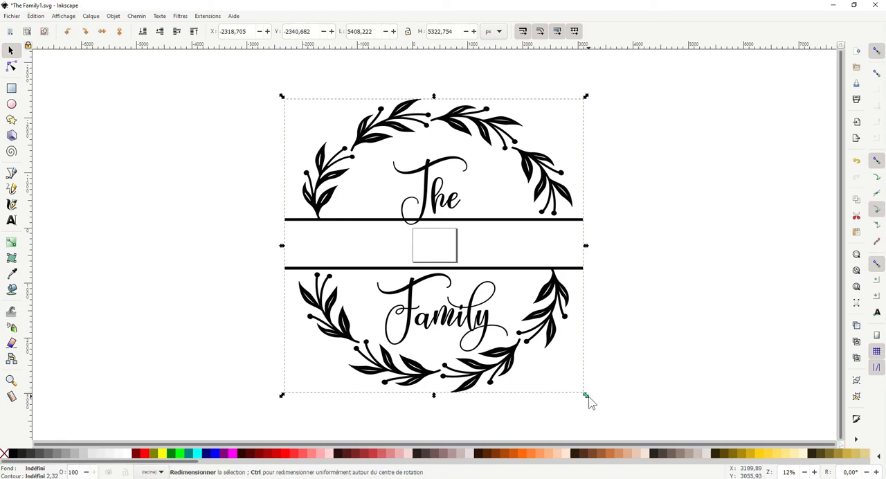
pyautogui.moveTo(586, 397); pyautogui.dragTo(449, 360)
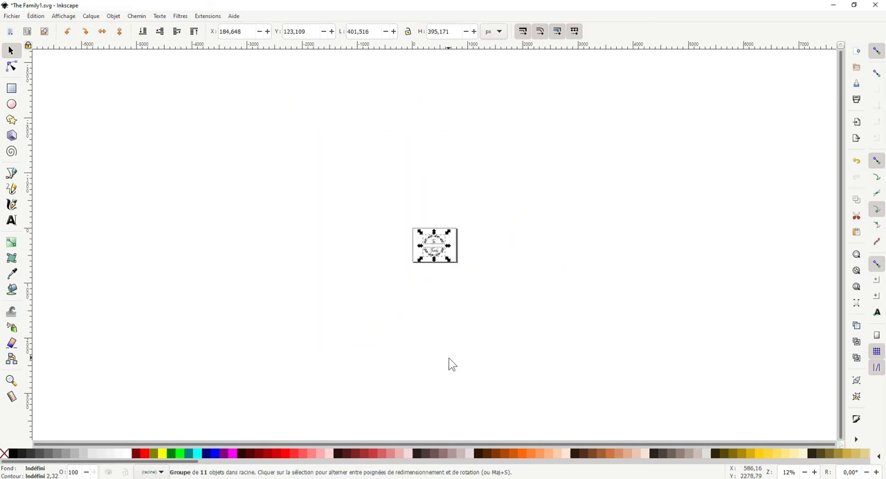
pyautogui.press('3')
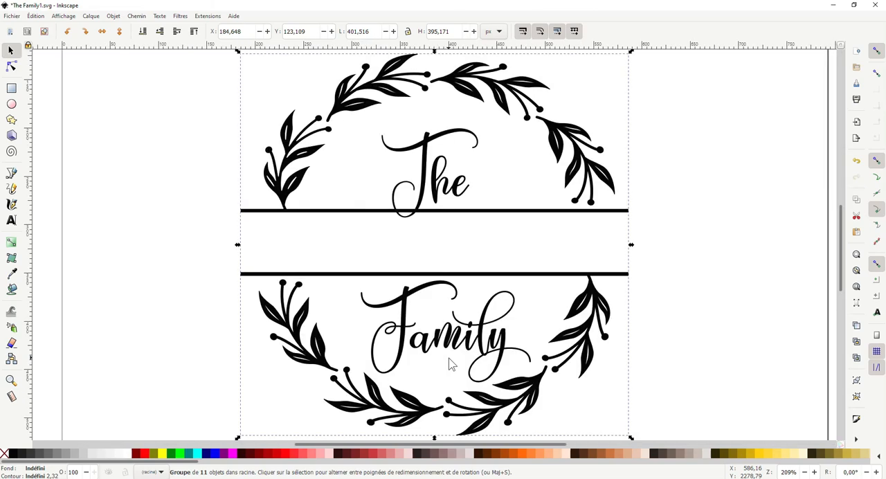
pyautogui.press('-')
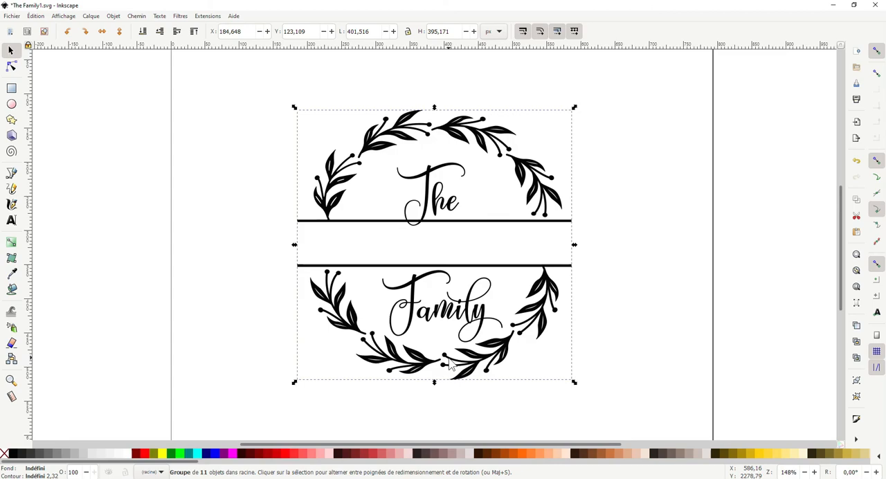
pyautogui.press('-')
pyautogui.press('+')
pyautogui.click(767, 242)
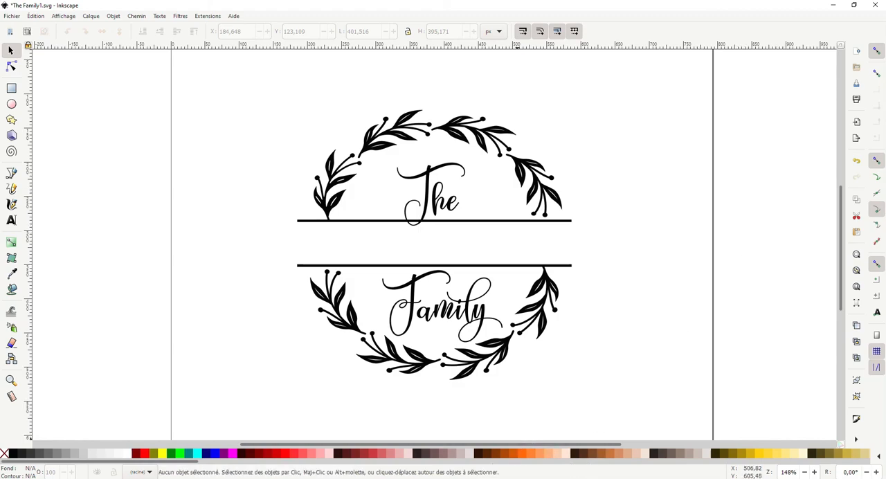
# - Switch to the Cricut Design Space canvas containing the "Bienvenue chez nous" lettering and the J monograms
pyautogui.click(464, 478)
pyautogui.click(481, 445)
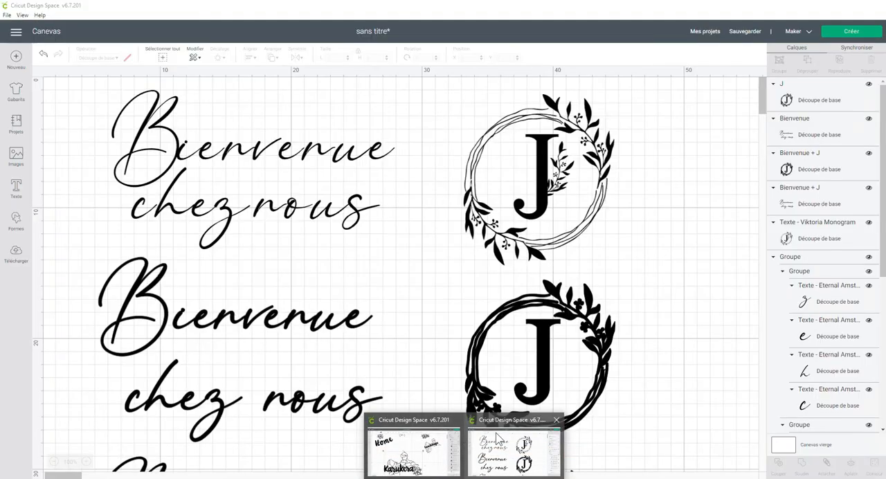